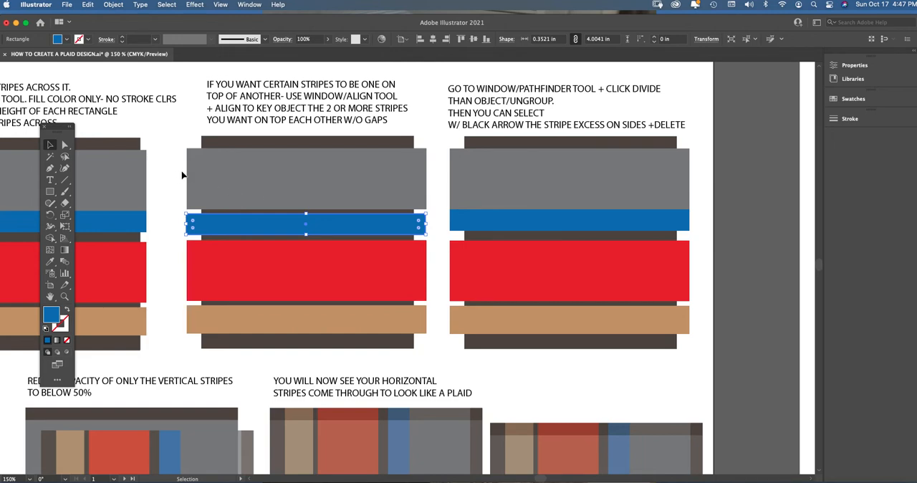
# Close the gap between the middle sample's gray and blue stripes by distributing vertical spacing at 0 in, with the blue stripe as key object.
pyautogui.keyDown('shift'); pyautogui.click(253, 182); pyautogui.keyUp('shift')
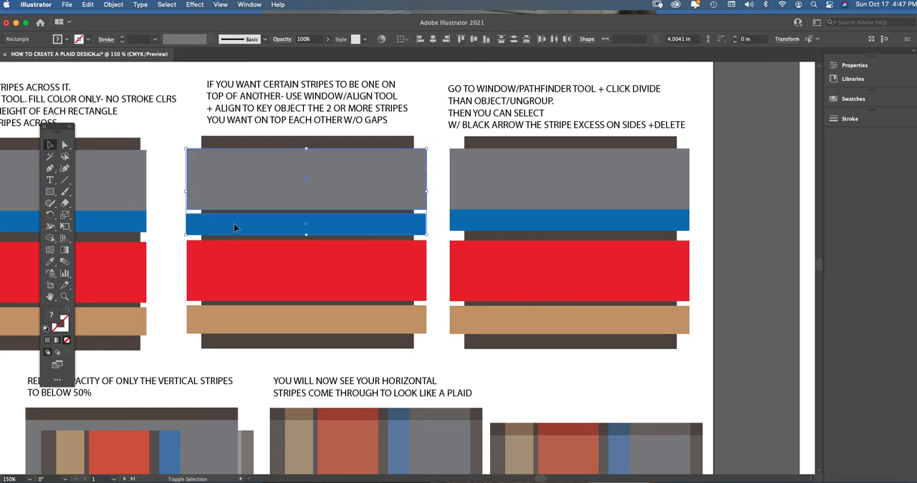
pyautogui.click(249, 5)
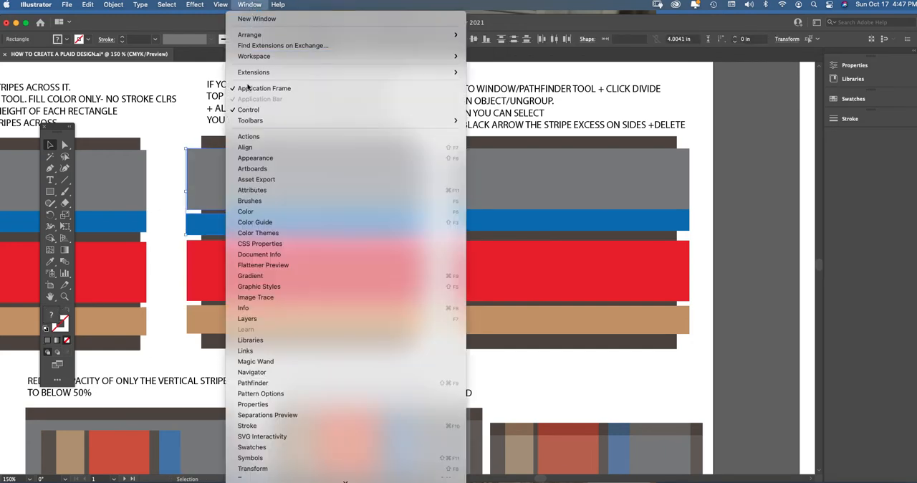
pyautogui.click(260, 144)
pyautogui.moveTo(522, 92); pyautogui.dragTo(482, 125)
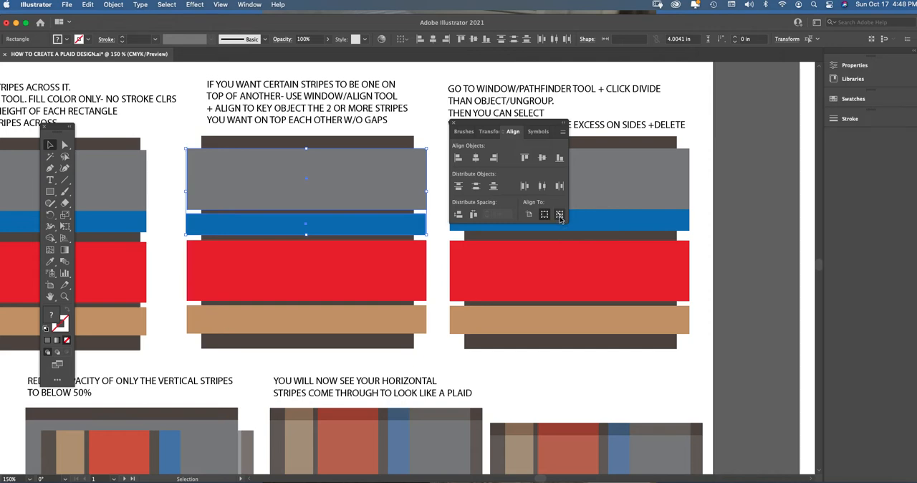
pyautogui.click(560, 215)
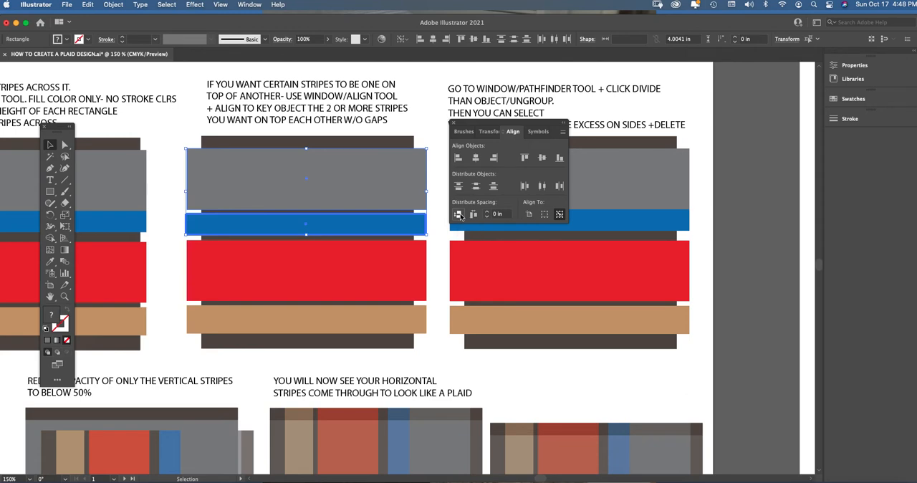
pyautogui.click(459, 215)
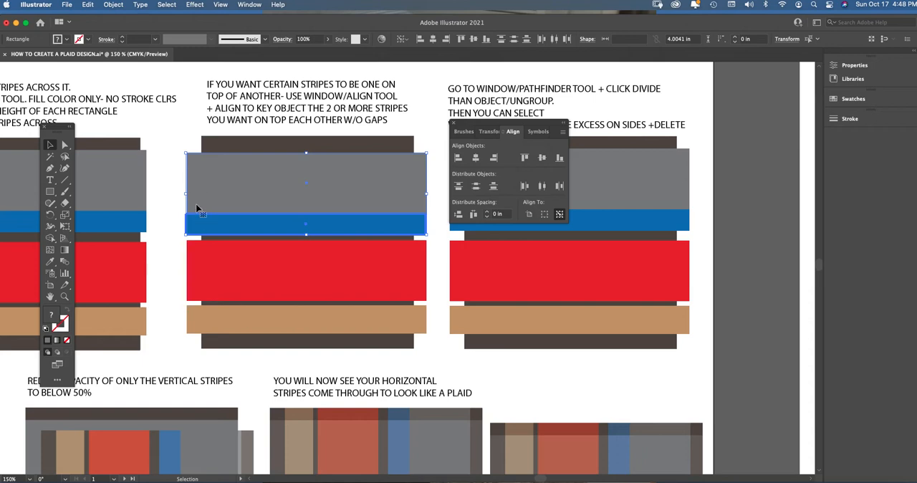
# Align the left edges of the gray, blue, red and tan stripes in the middle sample.
pyautogui.click(172, 206)
pyautogui.click(198, 195)
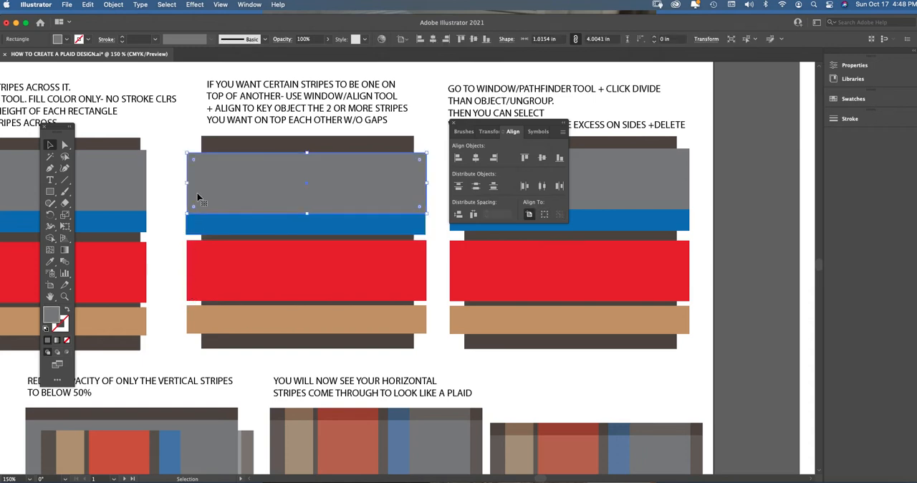
pyautogui.keyDown('shift'); pyautogui.click(201, 230); pyautogui.keyUp('shift')
pyautogui.keyDown('shift'); pyautogui.click(198, 272); pyautogui.keyUp('shift')
pyautogui.keyDown('shift'); pyautogui.click(201, 319); pyautogui.keyUp('shift')
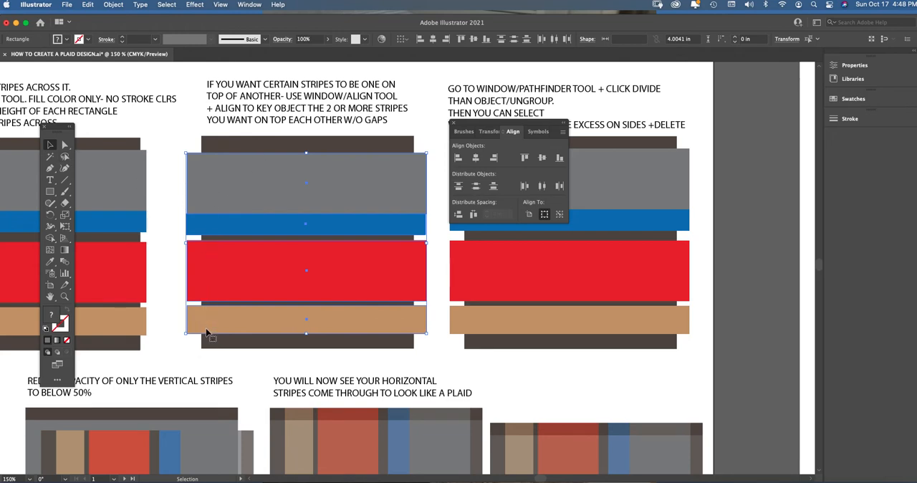
pyautogui.click(459, 158)
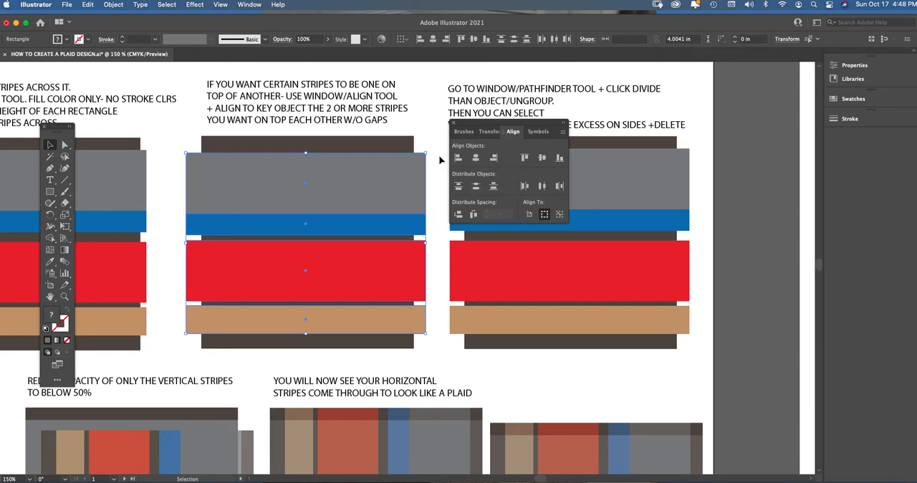
pyautogui.click(223, 147)
pyautogui.click(224, 147)
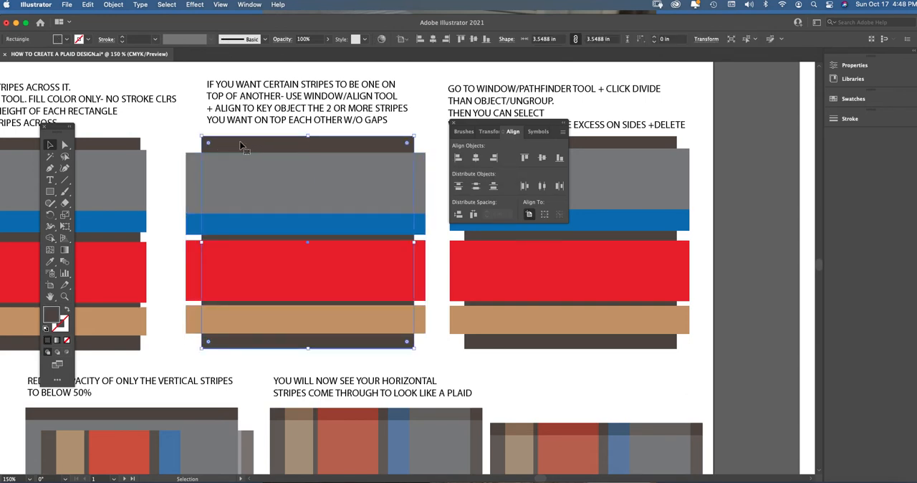
pyautogui.click(181, 172)
pyautogui.click(194, 194)
pyautogui.keyDown('shift'); pyautogui.click(195, 224); pyautogui.keyUp('shift')
pyautogui.keyDown('shift'); pyautogui.click(195, 264); pyautogui.keyUp('shift')
pyautogui.keyDown('shift'); pyautogui.click(194, 327); pyautogui.keyUp('shift')
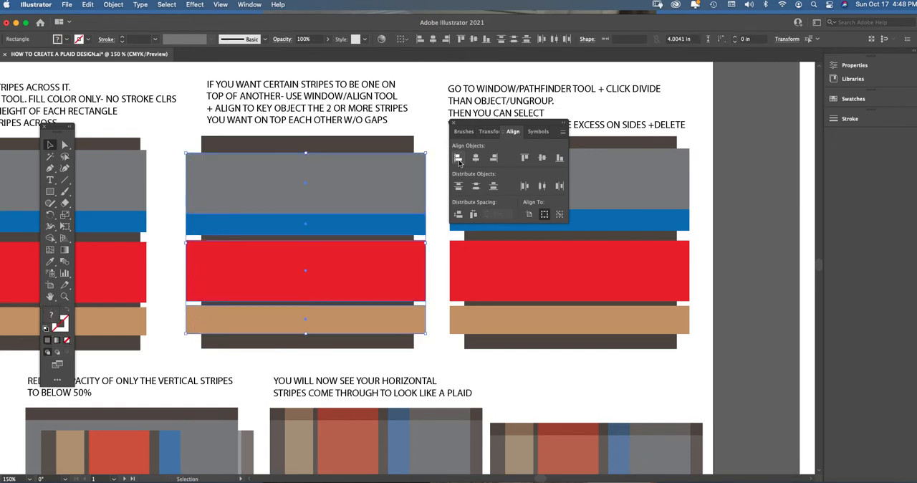
# Clear the stripe selection and close the Align panel.
pyautogui.click(176, 164)
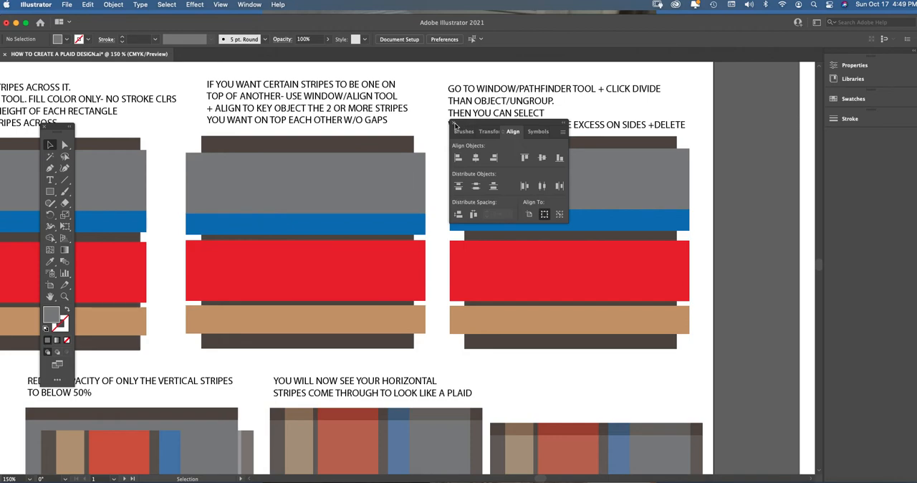
pyautogui.click(455, 126)
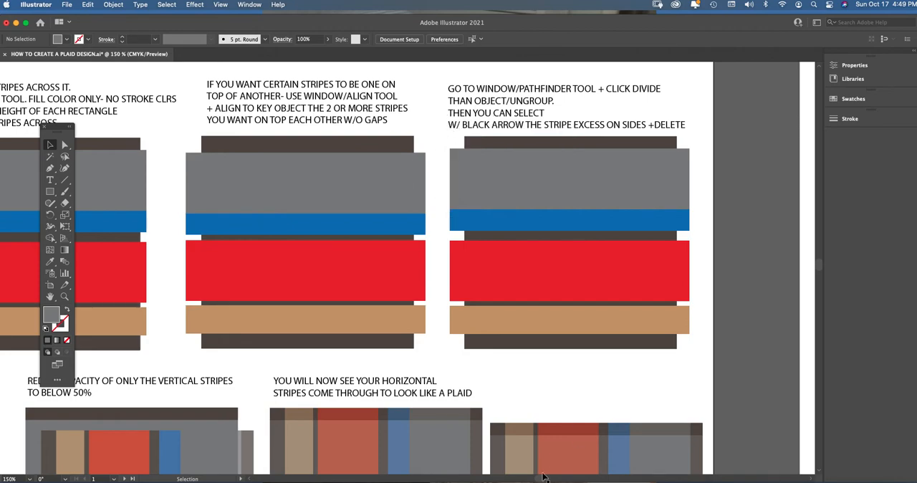
pyautogui.hscroll(3, 541, 479)
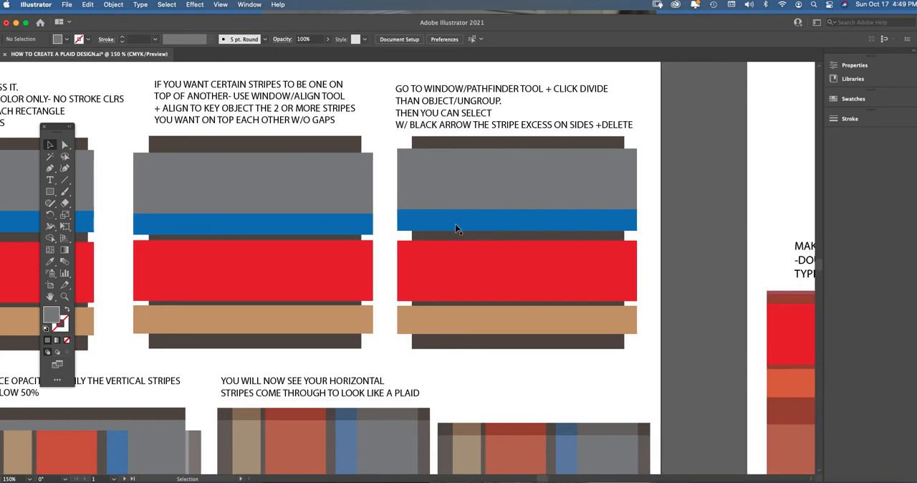
pyautogui.moveTo(386, 190); pyautogui.dragTo(399, 286)
pyautogui.moveTo(406, 335); pyautogui.dragTo(407, 334)
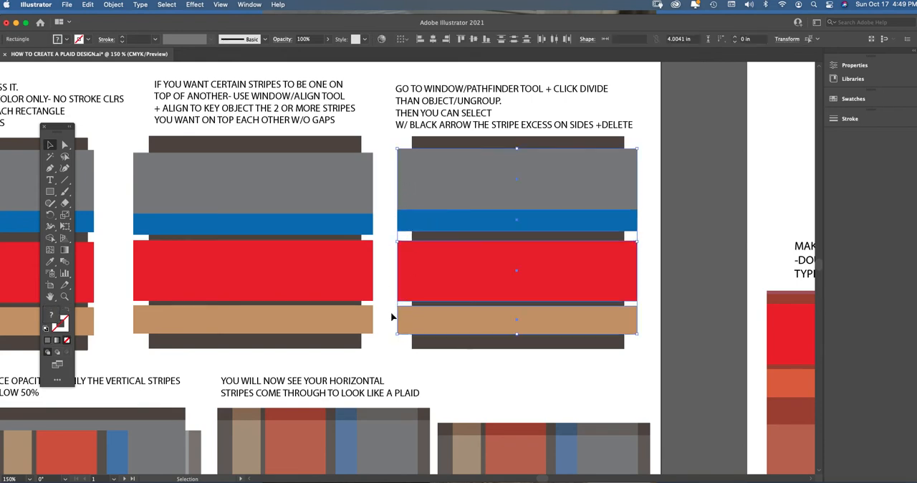
pyautogui.hscroll(5, 543, 473)
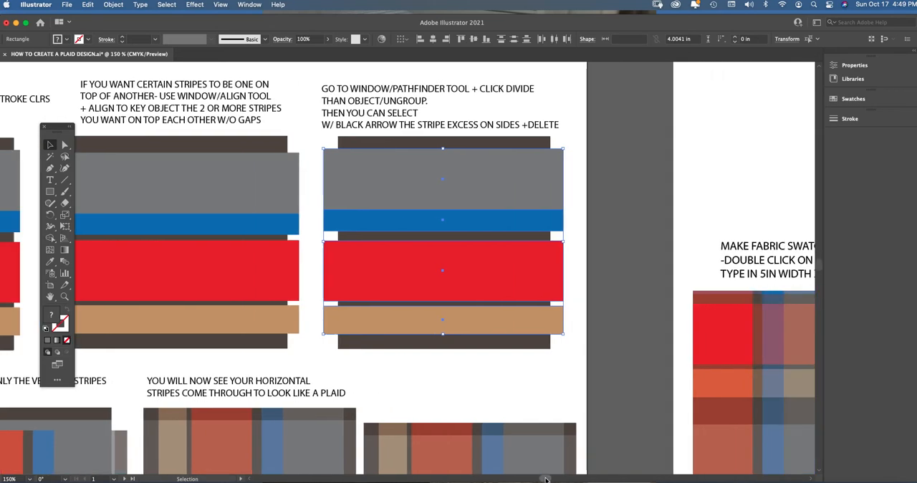
pyautogui.click(504, 154)
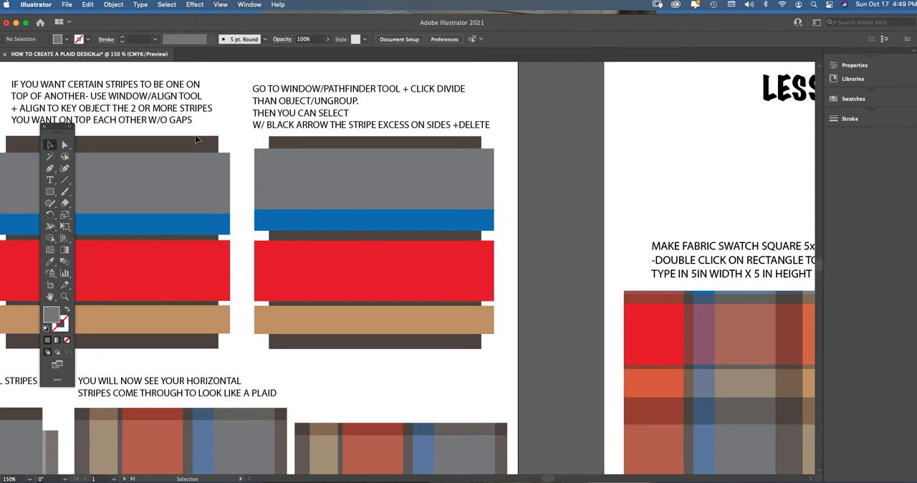
# Split the third sample's stripes and brown background where they overlap using Pathfinder Divide.
pyautogui.click(50, 145)
pyautogui.moveTo(253, 134); pyautogui.dragTo(495, 371)
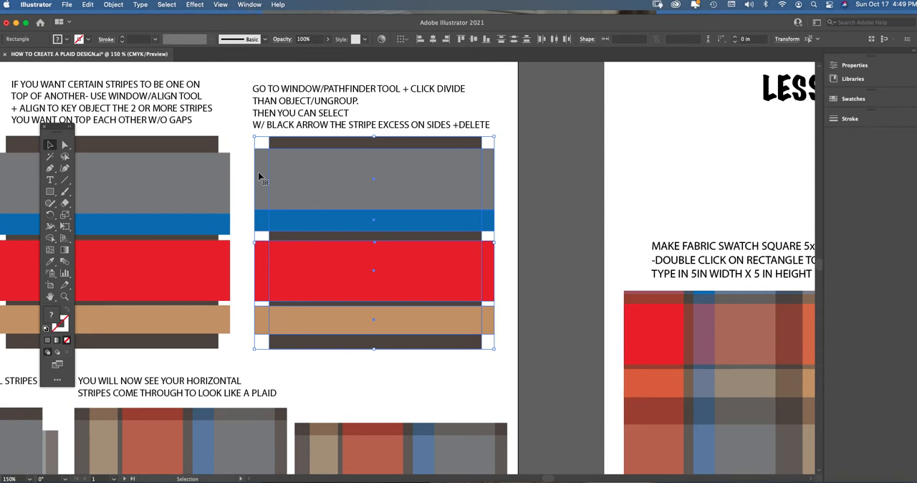
pyautogui.click(248, 6)
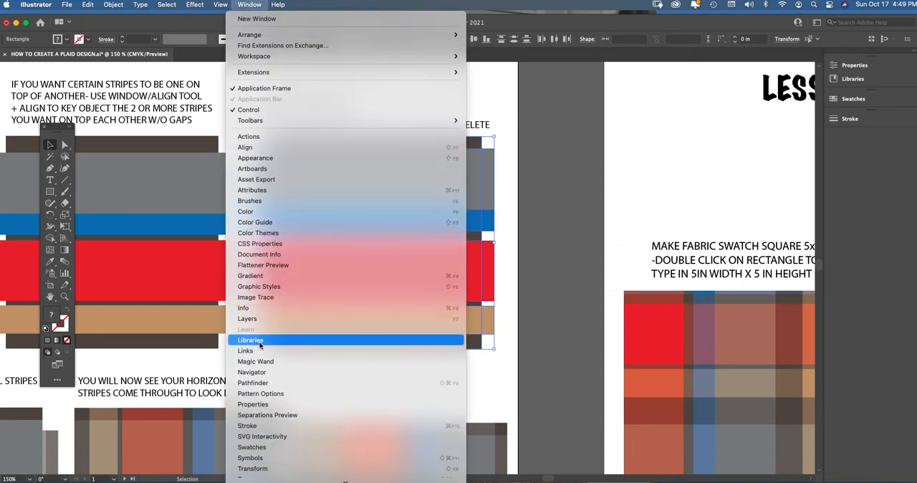
pyautogui.click(267, 386)
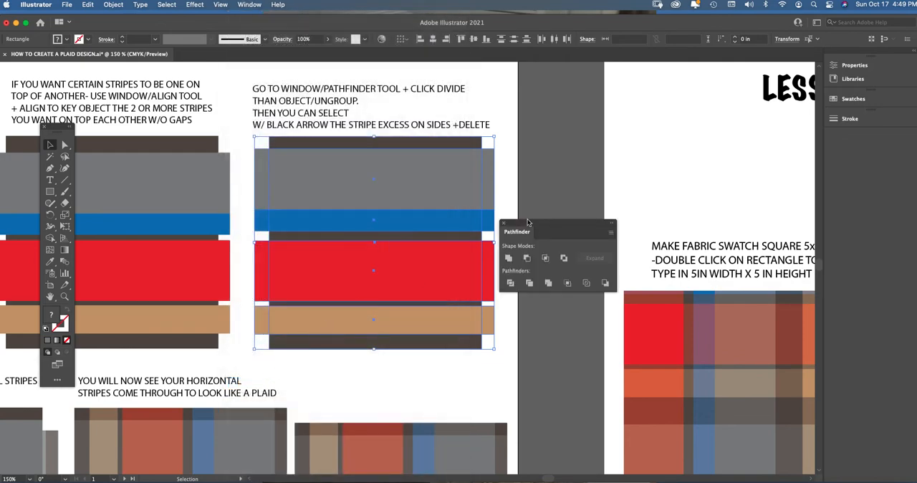
pyautogui.moveTo(529, 220); pyautogui.dragTo(535, 116)
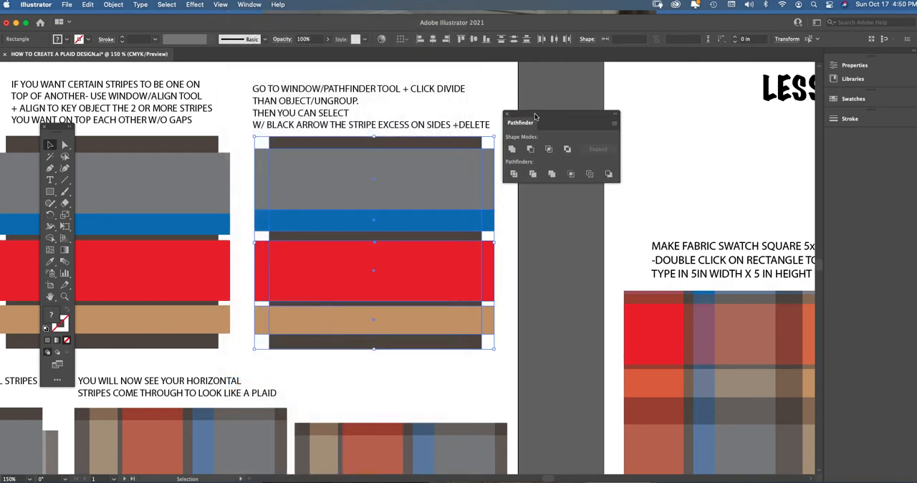
pyautogui.click(515, 177)
pyautogui.click(514, 175)
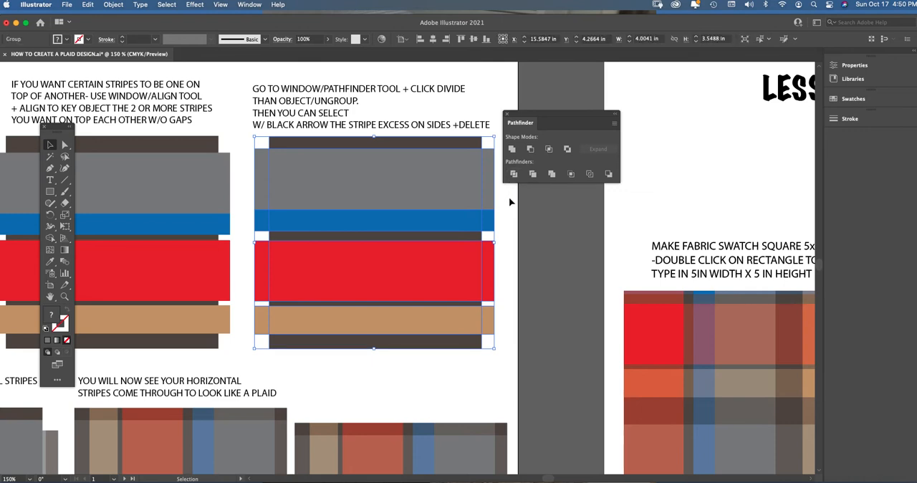
pyautogui.click(501, 276)
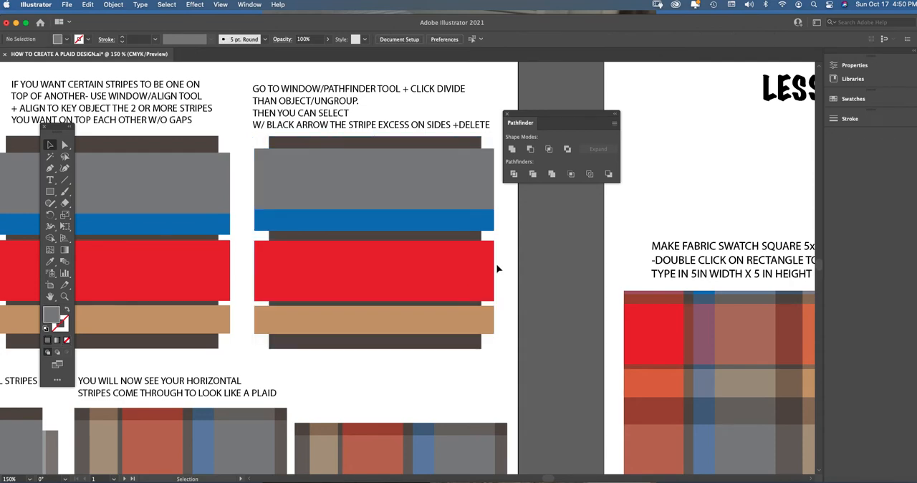
# Ungroup the divided pieces of the third striped sample.
pyautogui.hscroll(5, 289, 170)
pyautogui.scroll(-2, 289, 171)
pyautogui.click(275, 158)
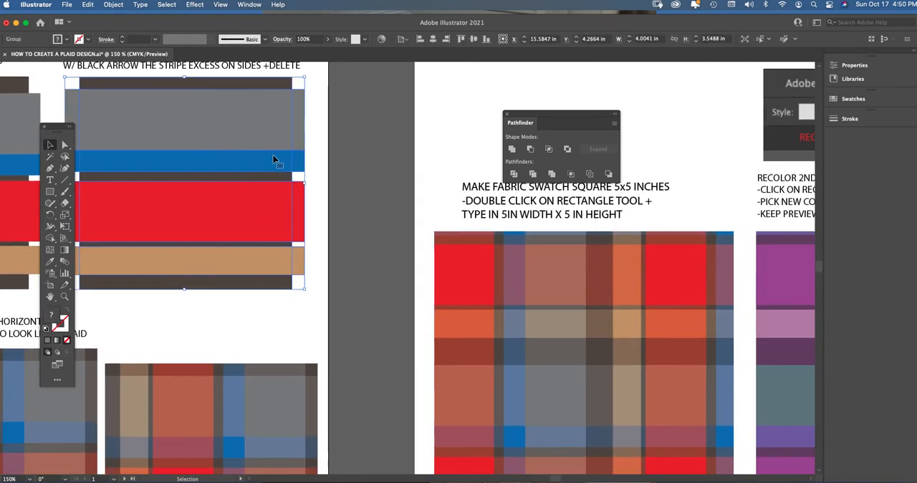
pyautogui.rightClick(310, 190)
pyautogui.click(336, 280)
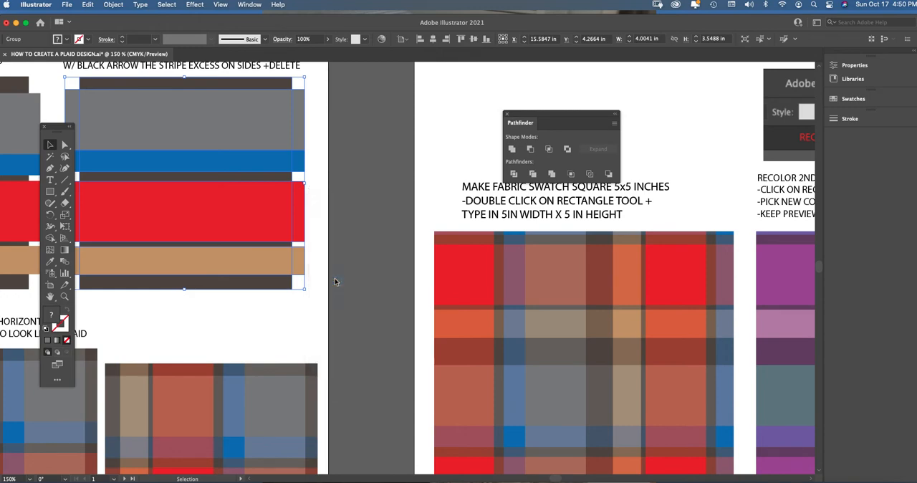
pyautogui.moveTo(556, 478); pyautogui.dragTo(550, 477)
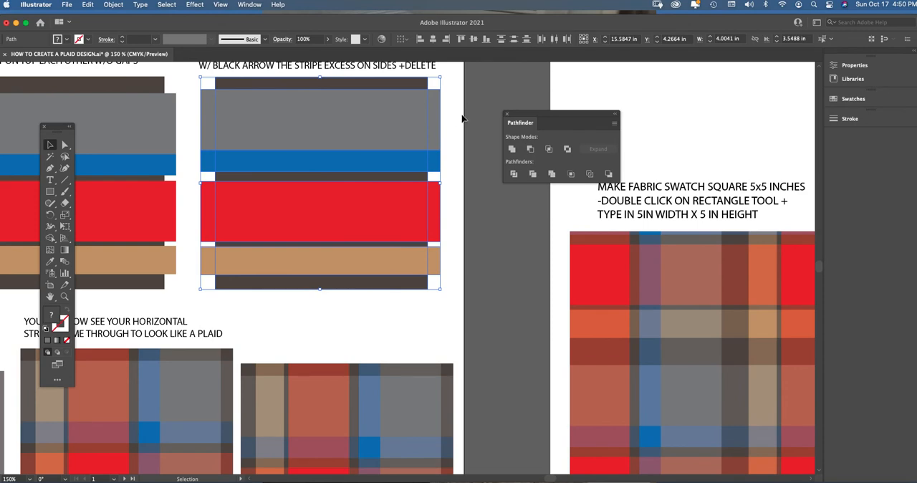
# Close the Pathfinder panel and deselect the ungrouped stripe pieces.
pyautogui.click(507, 115)
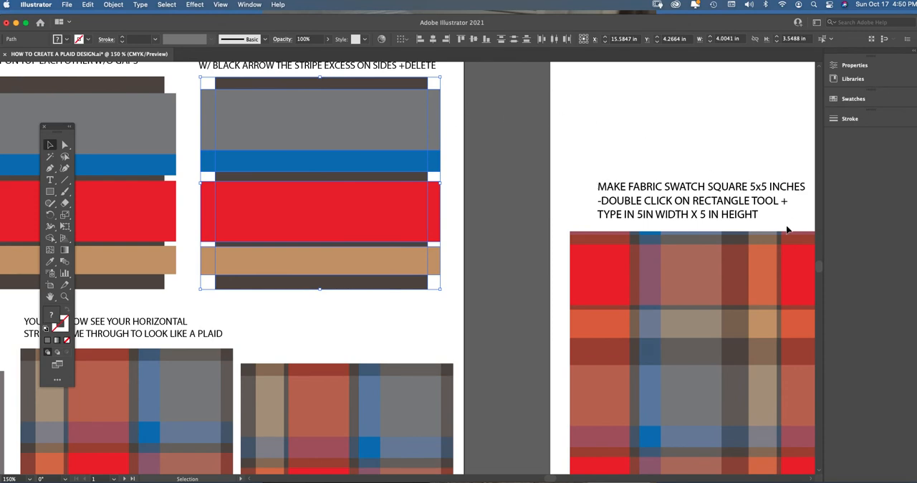
pyautogui.click(113, 5)
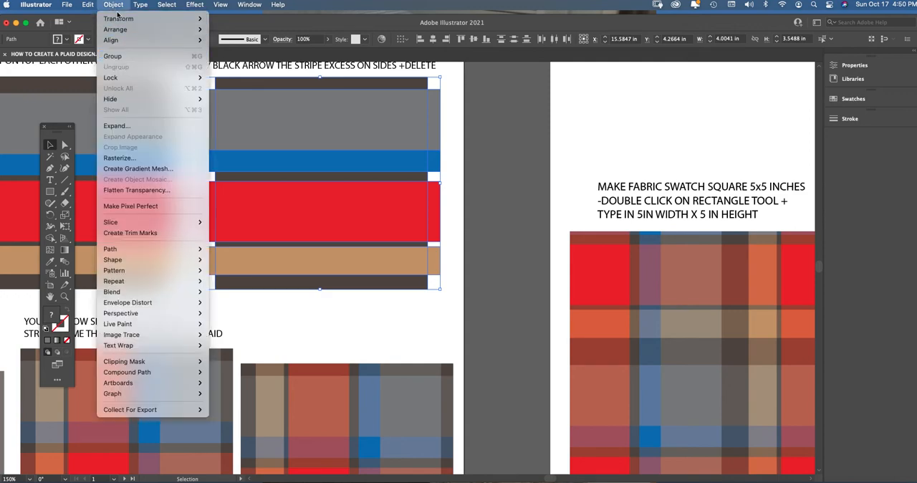
pyautogui.click(119, 6)
pyautogui.click(452, 140)
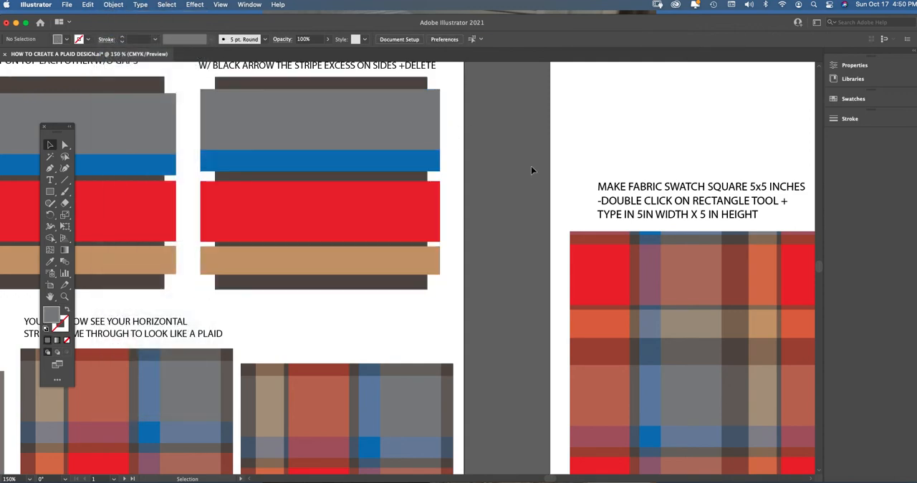
# Try pulling the gray stripe's excess end away from the sample's right side, and undo the move.
pyautogui.scroll(3, 819, 263)
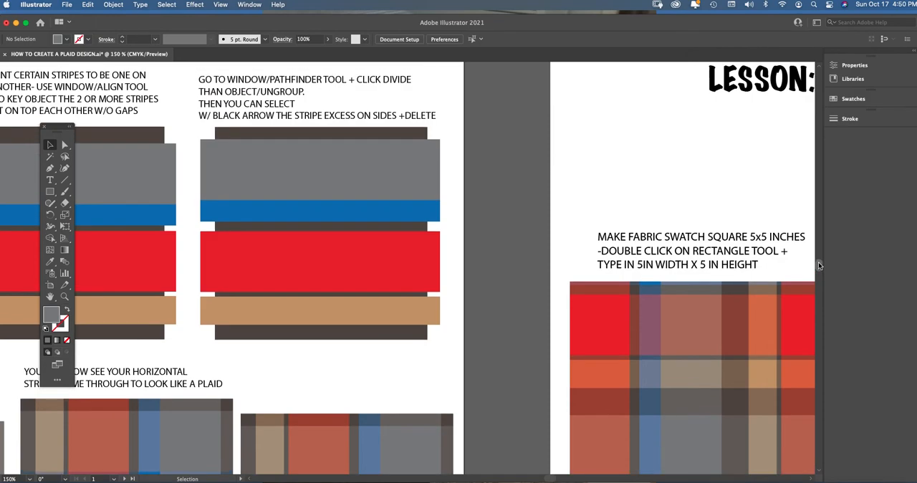
pyautogui.scroll(1, 433, 142)
pyautogui.hscroll(-1, 434, 142)
pyautogui.click(439, 160)
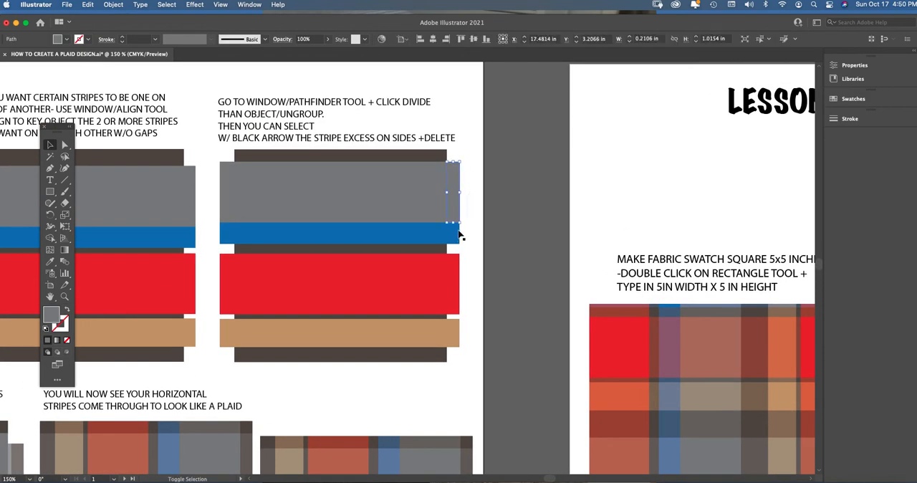
pyautogui.moveTo(450, 207); pyautogui.dragTo(479, 201)
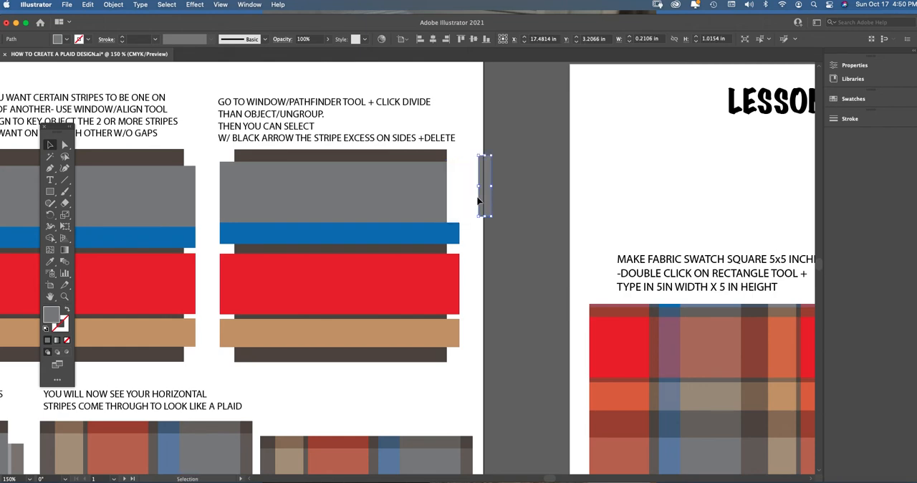
pyautogui.press('super+z')
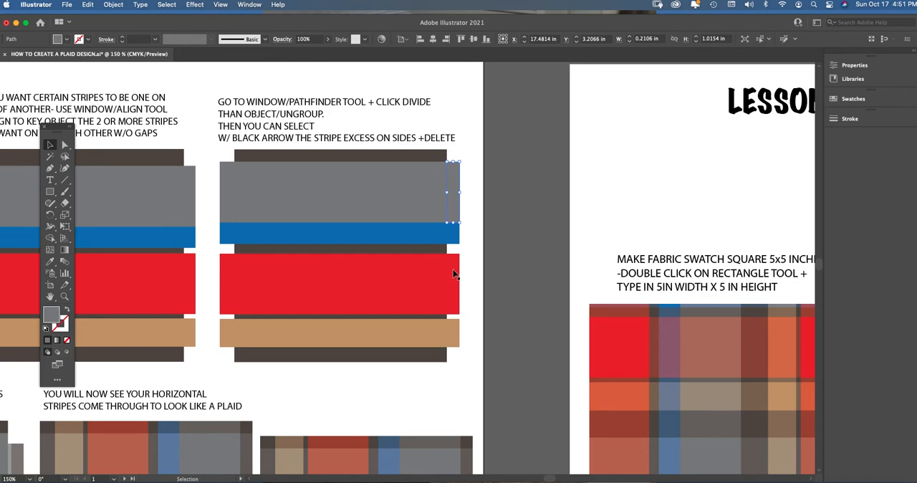
pyautogui.click(462, 202)
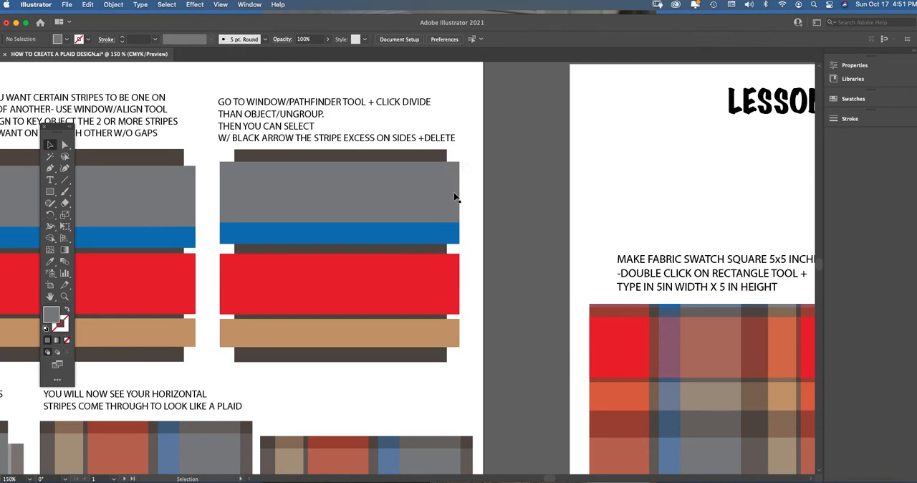
# Delete the gray, blue, red and tan excess ends beyond the brown background's right edge, and the tan end beyond its left edge.
pyautogui.click(453, 194)
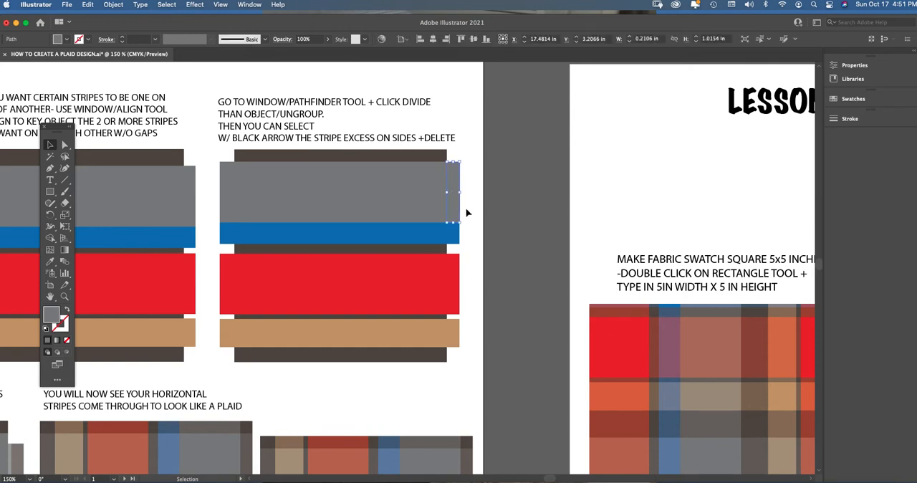
pyautogui.press('Delete')
pyautogui.click(453, 234)
pyautogui.press('Delete')
pyautogui.click(456, 271)
pyautogui.press('Delete')
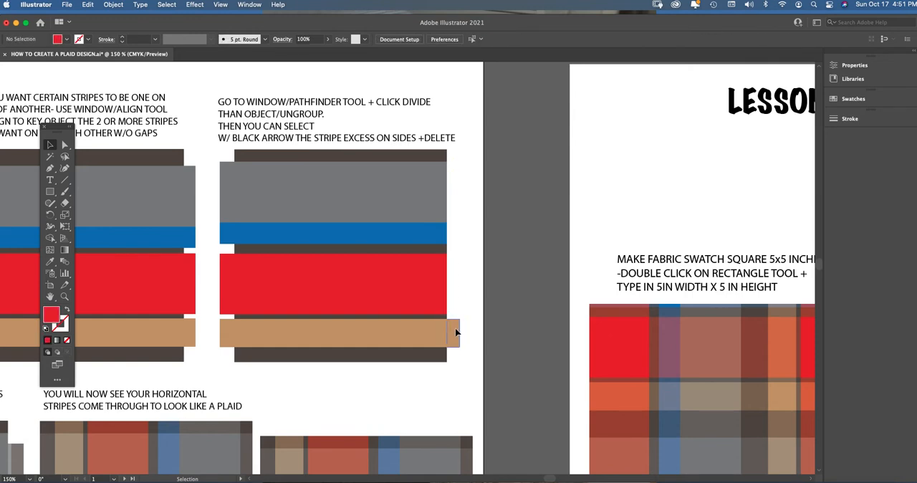
pyautogui.click(457, 334)
pyautogui.press('Delete')
pyautogui.click(221, 334)
pyautogui.press('Delete')
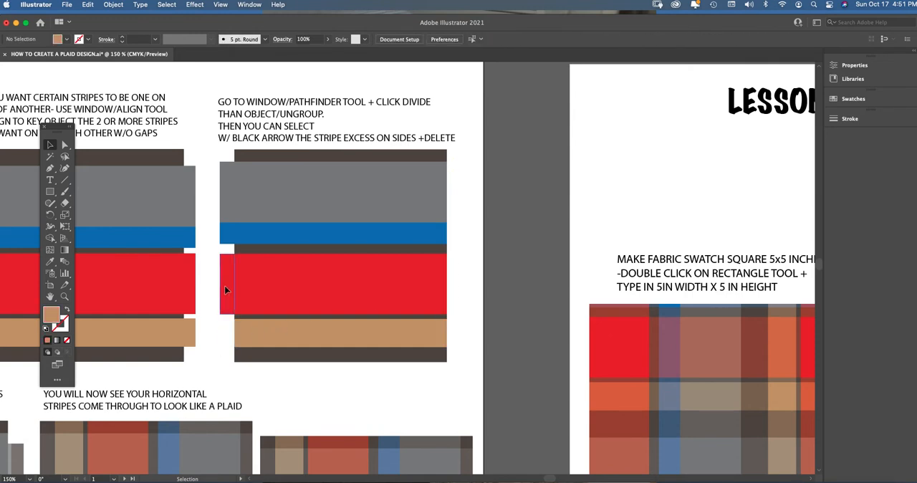
# Delete the red, blue and gray excess ends beyond the brown background's left edge in the divided sample.
pyautogui.click(225, 285)
pyautogui.press('Delete')
pyautogui.click(229, 237)
pyautogui.press('Delete')
pyautogui.click(228, 196)
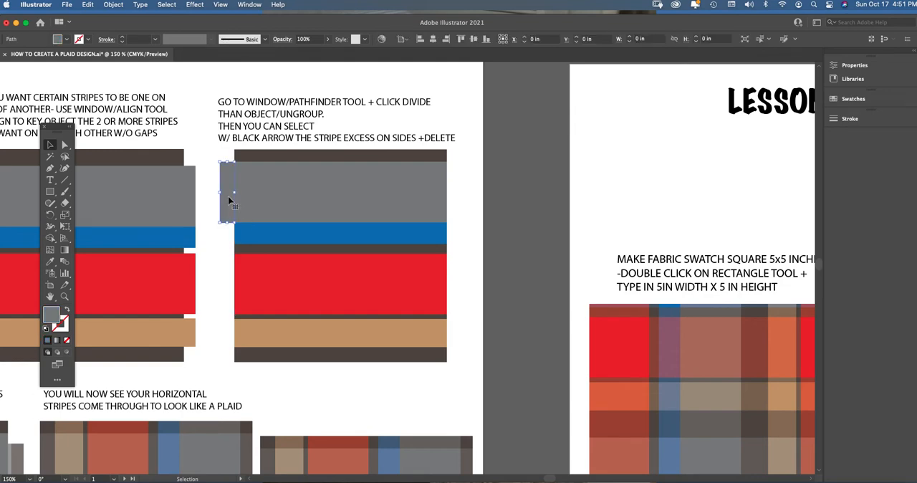
pyautogui.press('Delete')
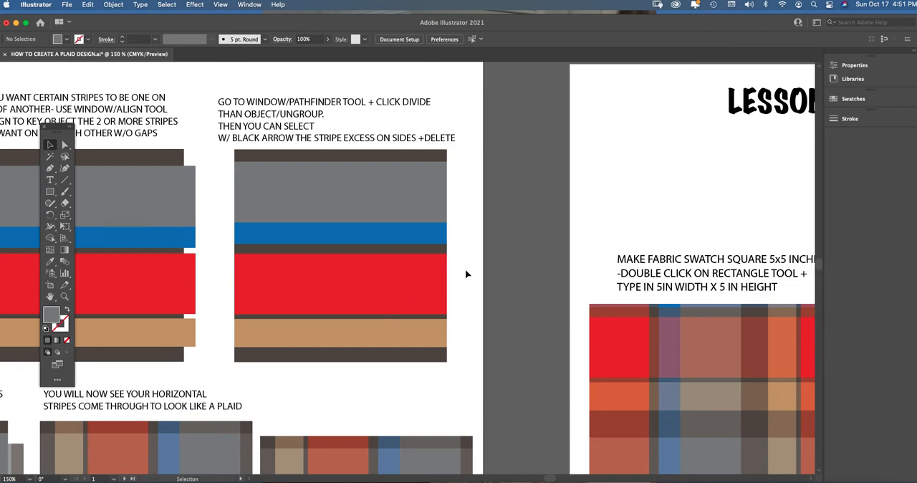
# Move the horizontal stripe group in the copy/paste example out from behind the vertical stripe group, past the artboard's left edge.
pyautogui.press('super+minus')
pyautogui.press('super+minus')
pyautogui.press('super+minus')
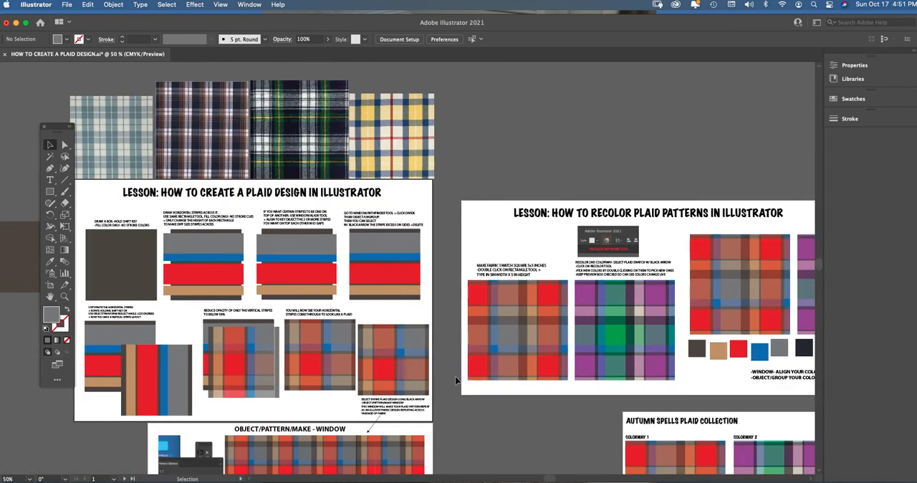
pyautogui.hscroll(-5, 358, 323)
pyautogui.click(70, 294)
pyautogui.click(302, 359)
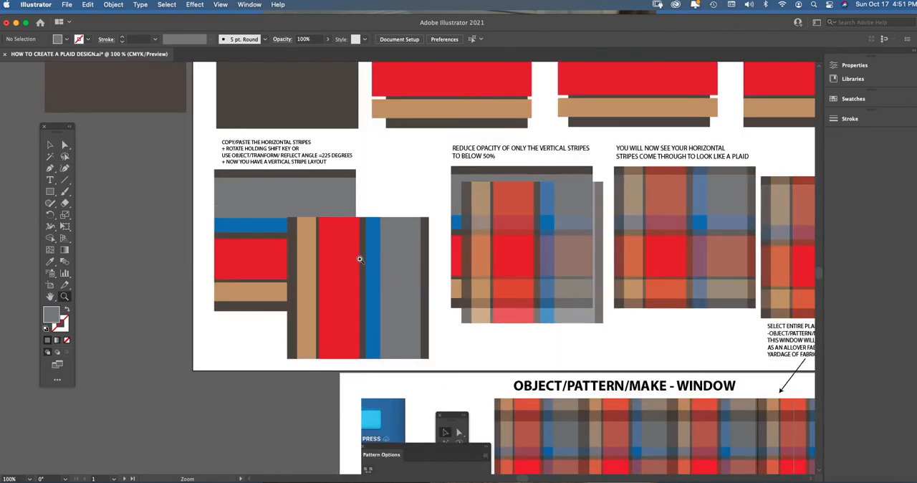
pyautogui.press('v')
pyautogui.click(246, 205)
pyautogui.moveTo(246, 204); pyautogui.dragTo(126, 199)
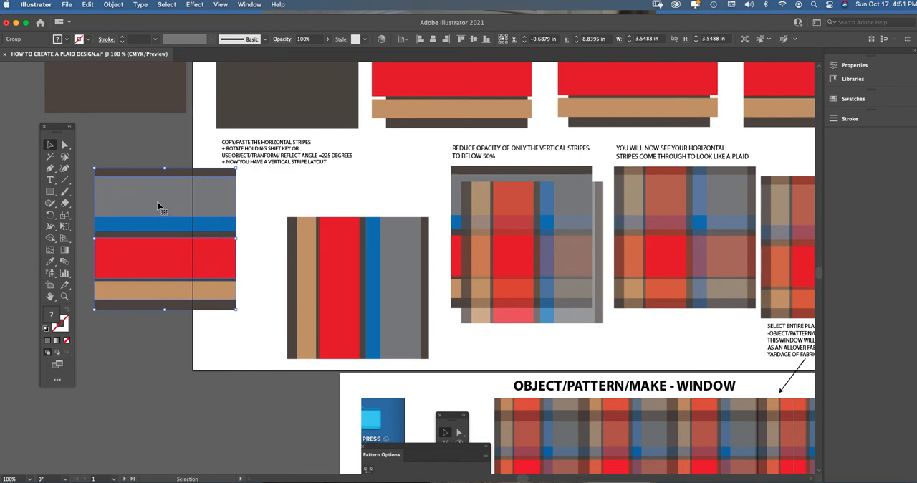
# Nudge the horizontal stripe group slightly down and to the right, keeping it clear of the vertical stripes.
pyautogui.click(115, 5)
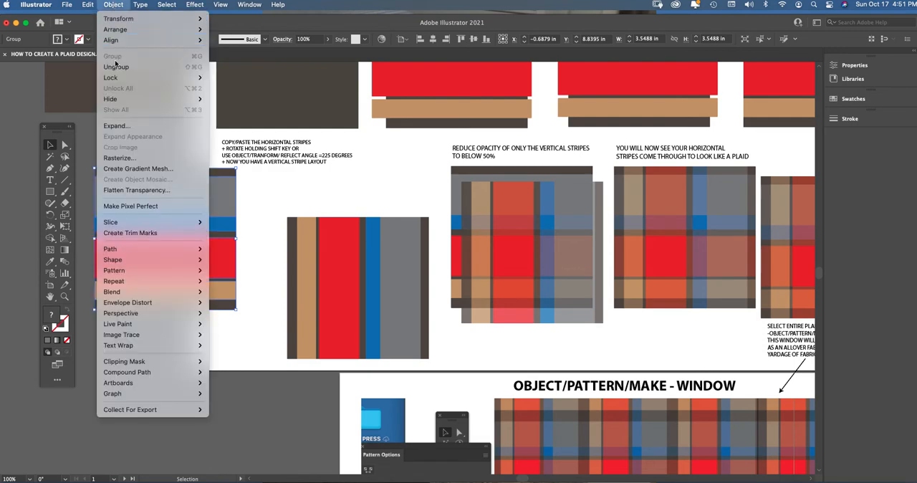
pyautogui.click(116, 5)
pyautogui.click(252, 194)
pyautogui.click(182, 197)
pyautogui.moveTo(176, 206)
pyautogui.mouseDown()
pyautogui.moveTo(176, 228)
pyautogui.moveTo(195, 217)
pyautogui.moveTo(179, 214)
pyautogui.mouseUp()
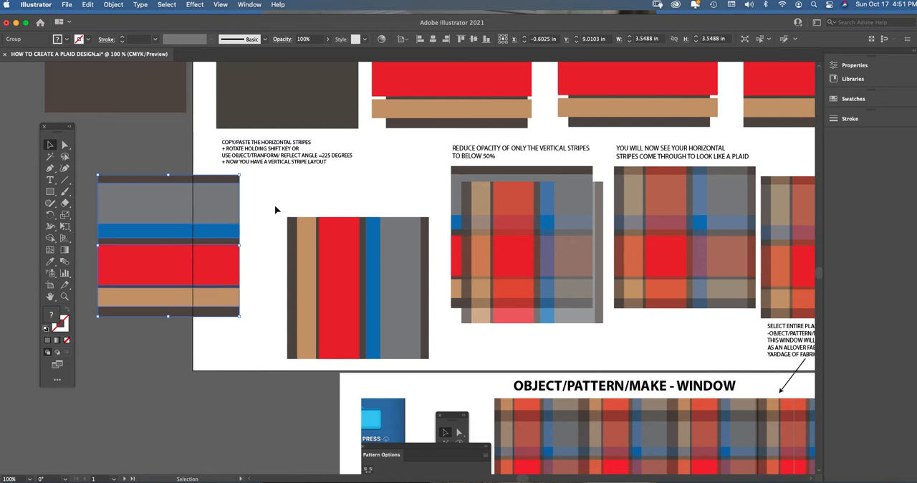
# Copy and paste the horizontal stripe group, placing the copy beside the original and over the vertical stripes.
pyautogui.press('a')
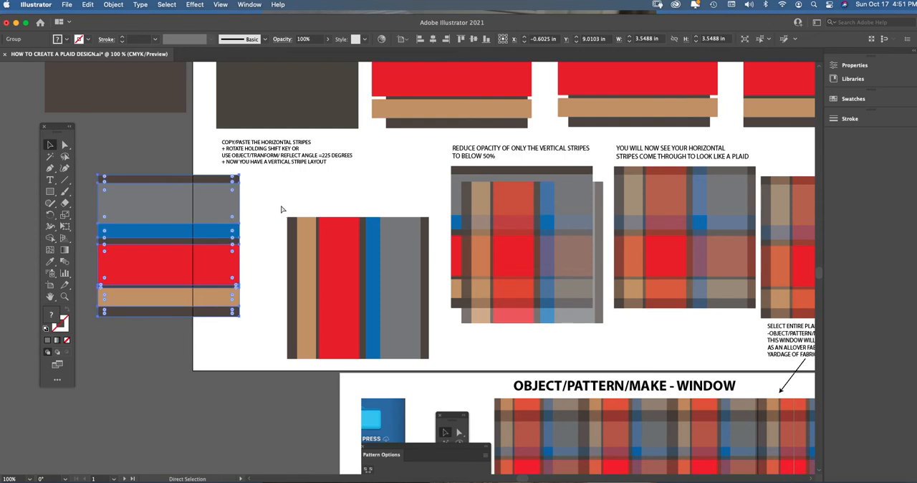
pyautogui.press('super+v')
pyautogui.moveTo(391, 225); pyautogui.dragTo(210, 369)
pyautogui.click(340, 266)
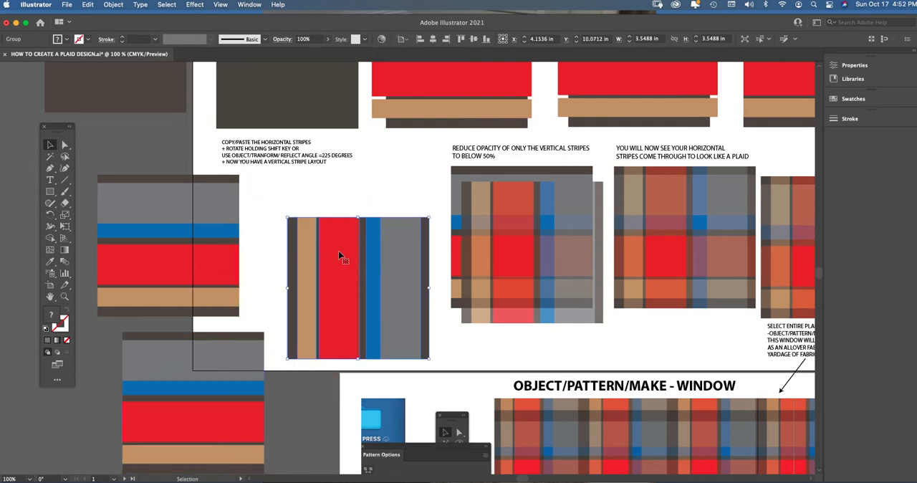
pyautogui.moveTo(236, 372); pyautogui.dragTo(363, 209)
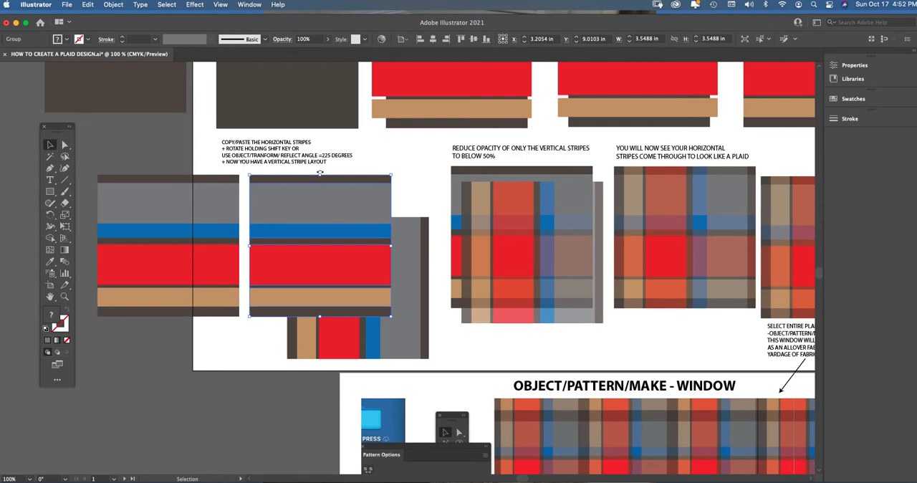
# Try rotating the pasted stripe copy a quarter turn clockwise into vertical stripes, and undo the rotation.
pyautogui.click(64, 296)
pyautogui.click(390, 231)
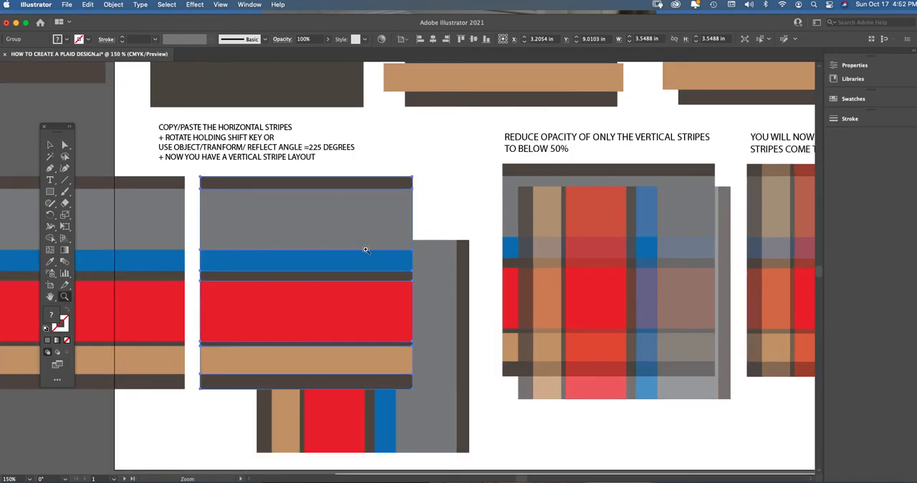
pyautogui.click(50, 144)
pyautogui.press('shift')
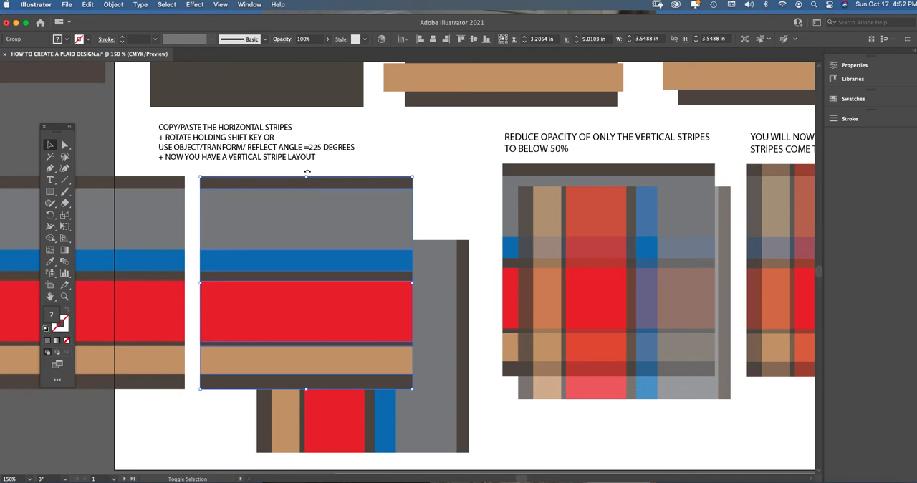
pyautogui.moveTo(322, 175); pyautogui.dragTo(398, 253)
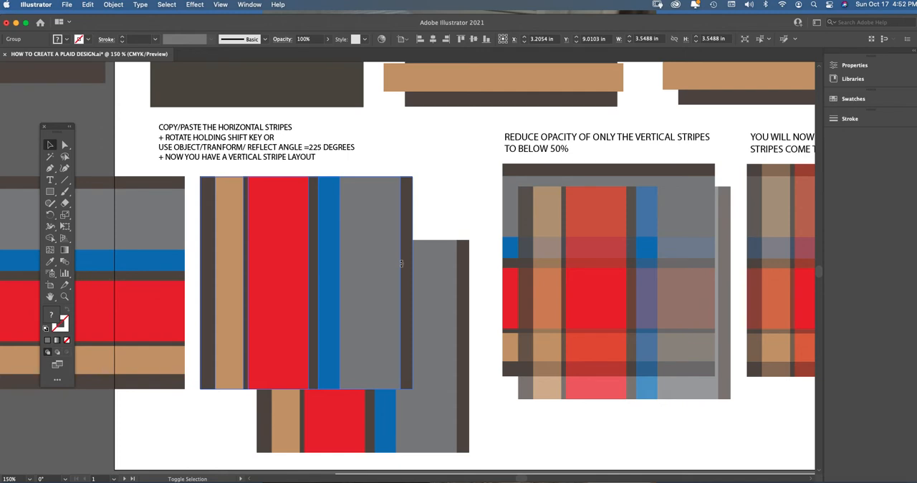
pyautogui.click(401, 264)
pyautogui.press('super+z')
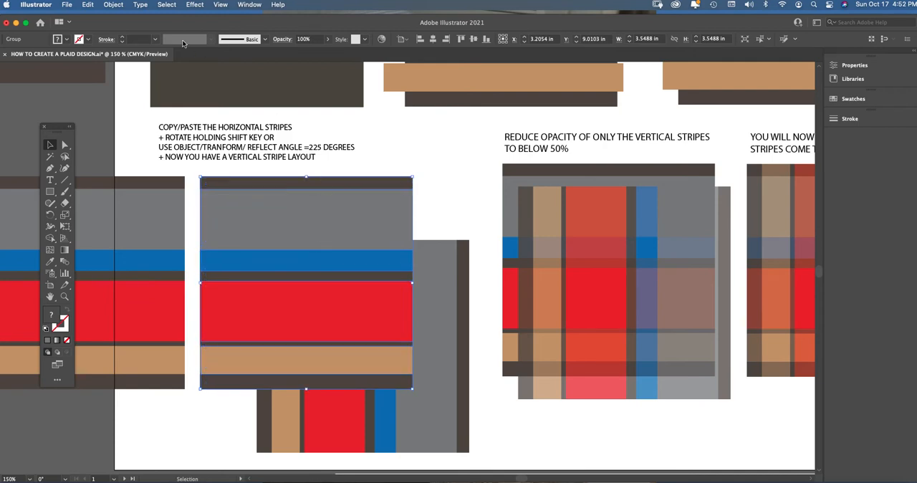
# Reflect the pasted stripe copy at an angle of 225° to turn its stripes vertical.
pyautogui.click(114, 4)
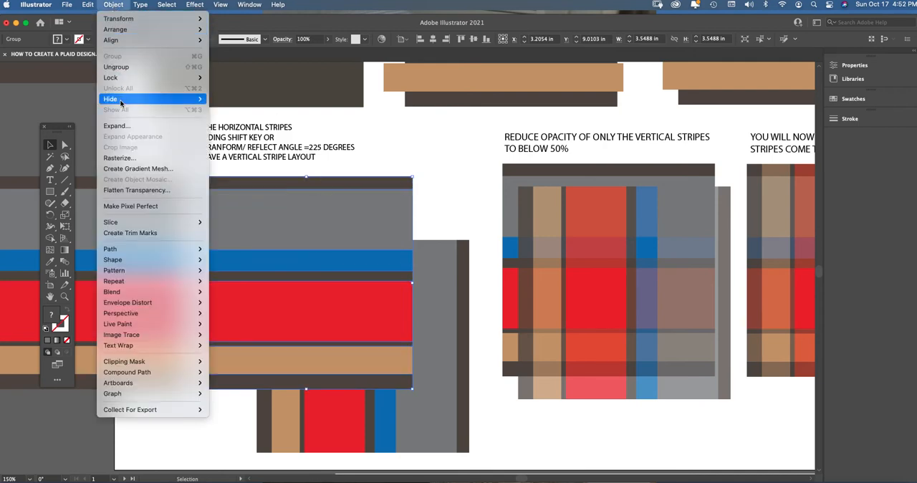
pyautogui.moveTo(161, 20)
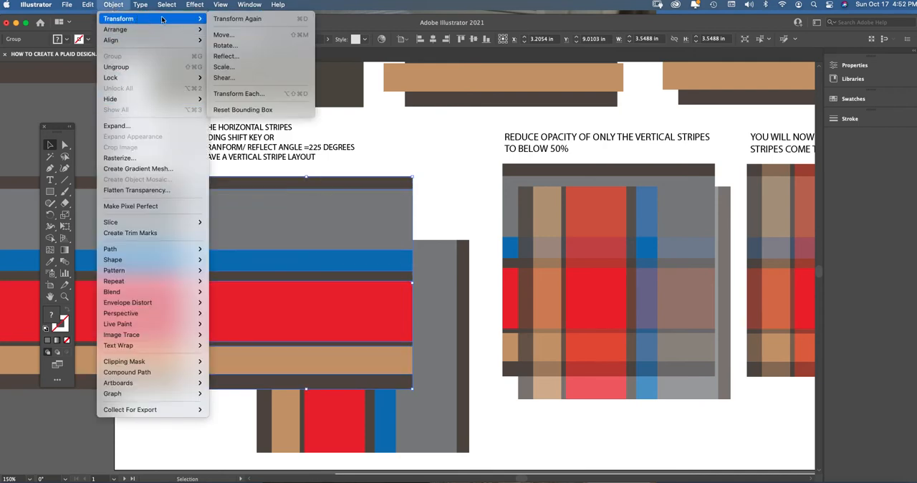
pyautogui.click(241, 57)
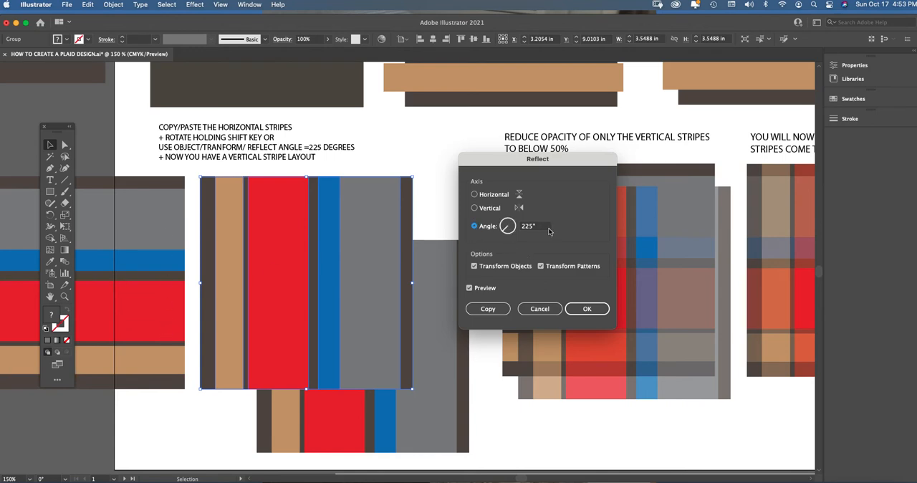
pyautogui.moveTo(536, 227); pyautogui.dragTo(517, 228)
pyautogui.write('225')
pyautogui.click(590, 315)
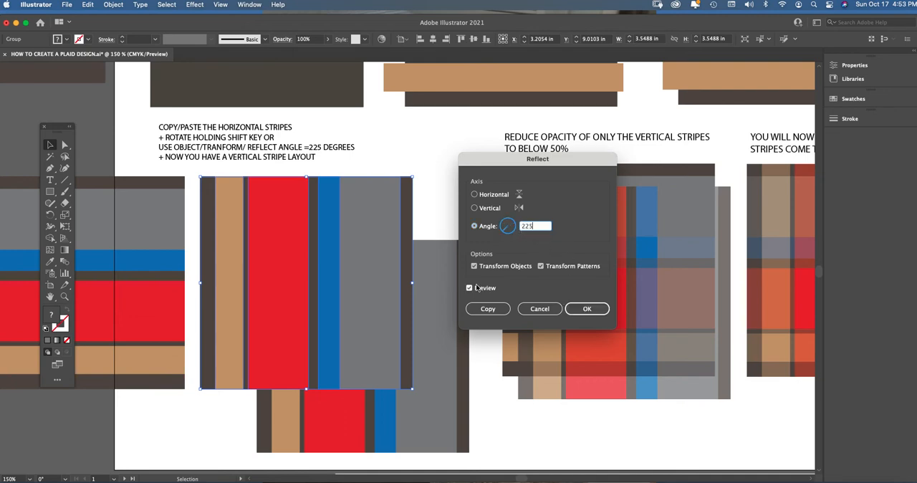
pyautogui.click(586, 311)
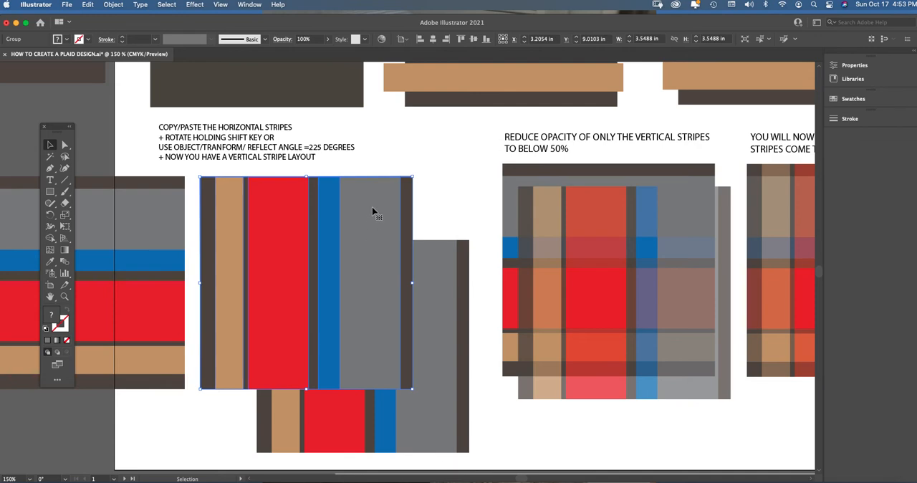
# Delete the reflected stripe copy lying over the original vertical stripe group.
pyautogui.click(358, 171)
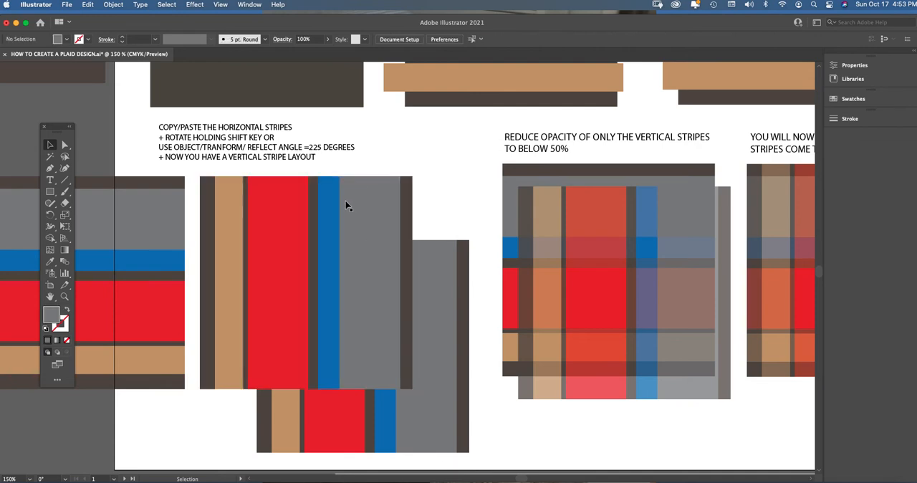
pyautogui.click(306, 240)
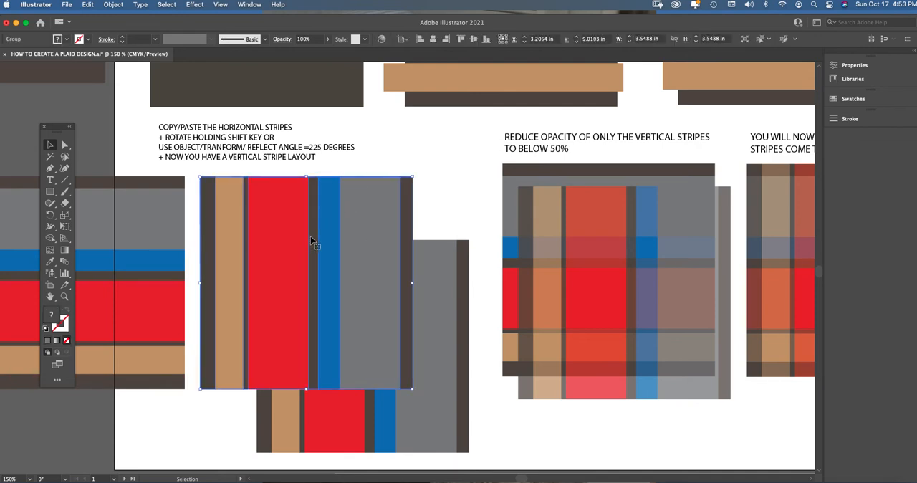
pyautogui.press('Delete')
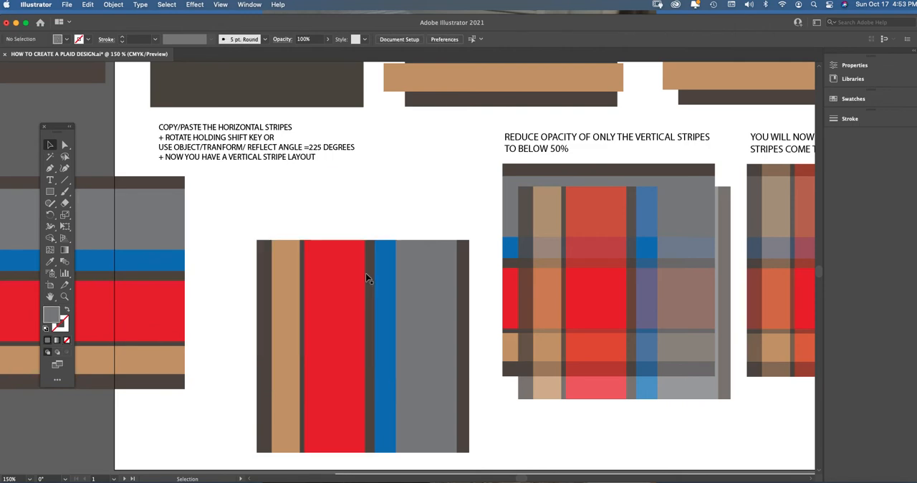
# Move the horizontal stripe group next to the vertical stripe group's left edge, and select the vertical group.
pyautogui.click(163, 231)
pyautogui.moveTo(160, 242); pyautogui.dragTo(240, 247)
pyautogui.click(329, 270)
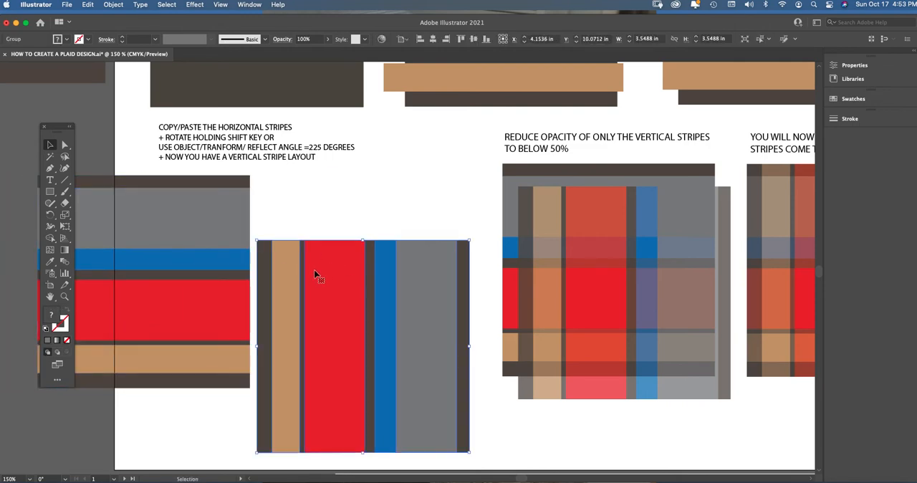
pyautogui.click(116, 5)
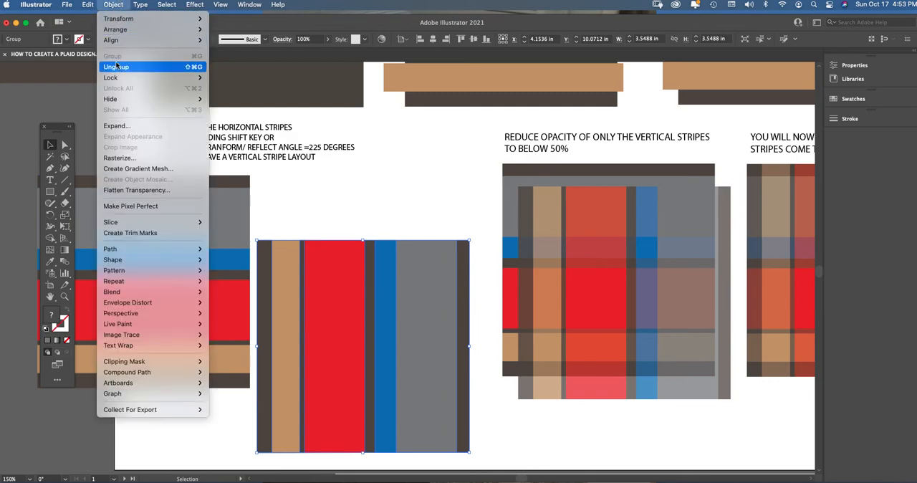
pyautogui.click(117, 6)
pyautogui.click(117, 6)
pyautogui.click(115, 6)
pyautogui.doubleClick(340, 289)
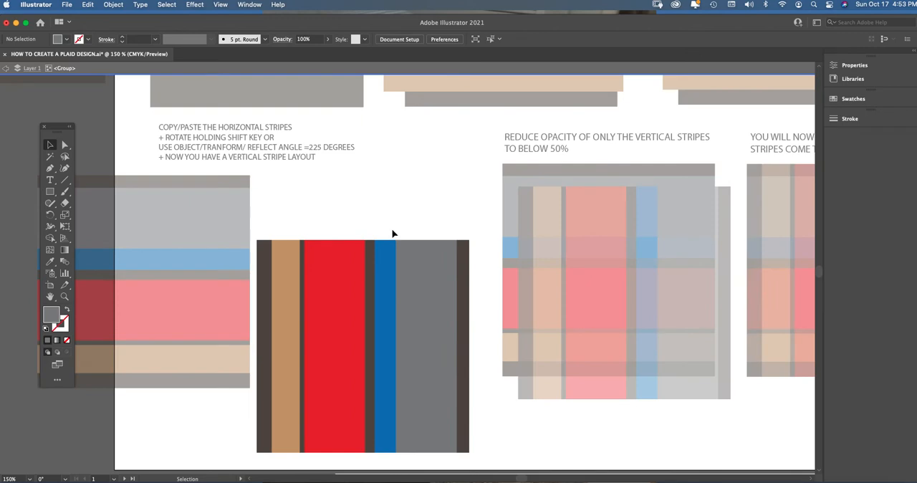
pyautogui.click(320, 68)
# Reposition the vertical stripe group and tuck the horizontal stripe group partly behind it, below the copy/paste caption.
pyautogui.moveTo(350, 290); pyautogui.dragTo(305, 261)
pyautogui.moveTo(215, 258); pyautogui.dragTo(240, 269)
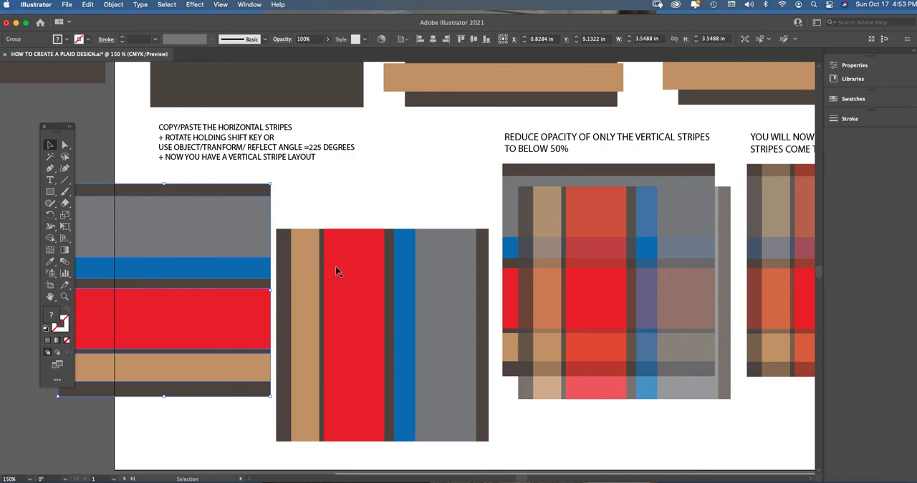
pyautogui.moveTo(251, 267); pyautogui.dragTo(330, 253)
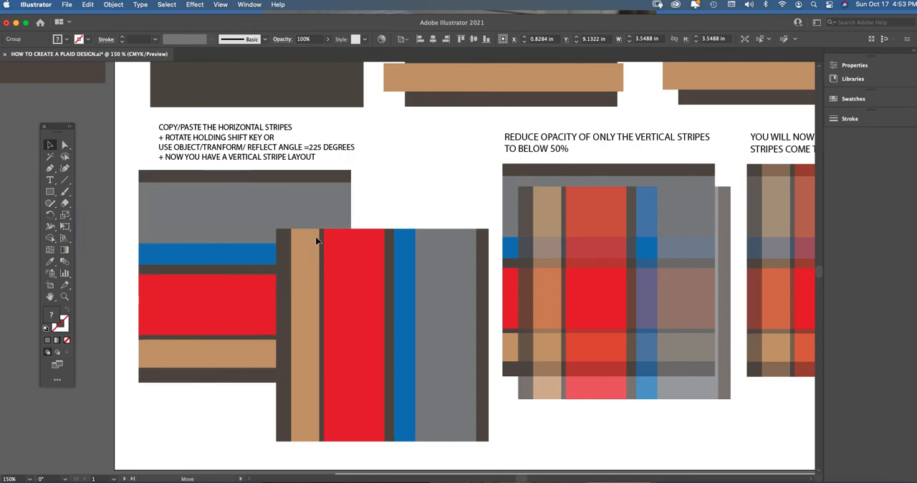
pyautogui.click(395, 193)
# Place the opacity example's semi-transparent vertical stripes squarely over its horizontal stripes and set their opacity to 100%.
pyautogui.hscroll(10, 523, 404)
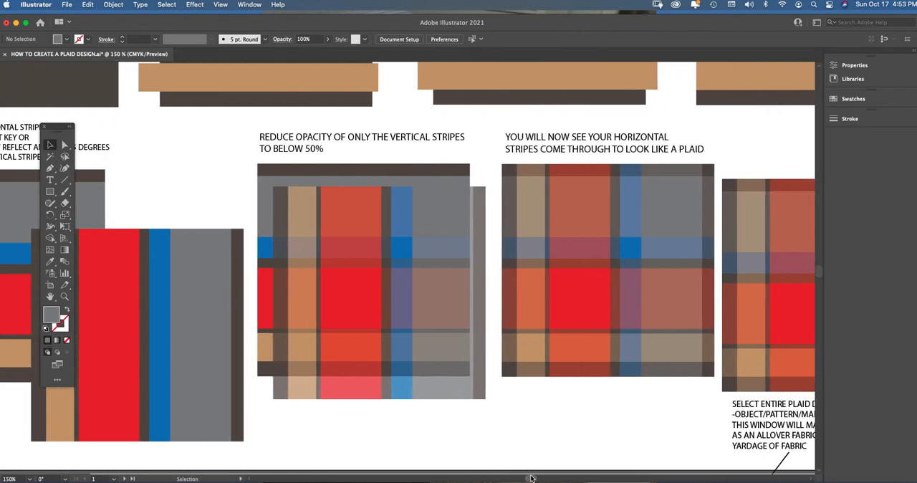
pyautogui.moveTo(528, 478); pyautogui.dragTo(536, 478)
pyautogui.click(221, 244)
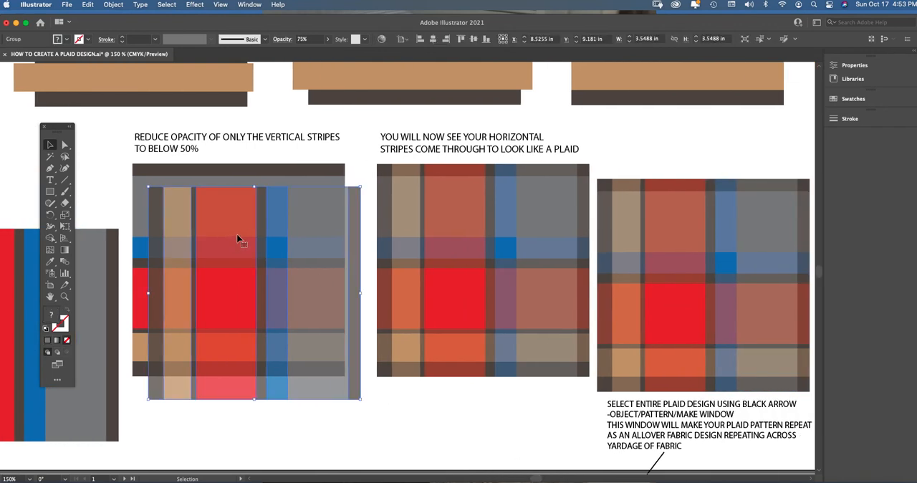
pyautogui.moveTo(239, 239); pyautogui.dragTo(224, 217)
pyautogui.click(328, 39)
pyautogui.moveTo(316, 51); pyautogui.dragTo(327, 52)
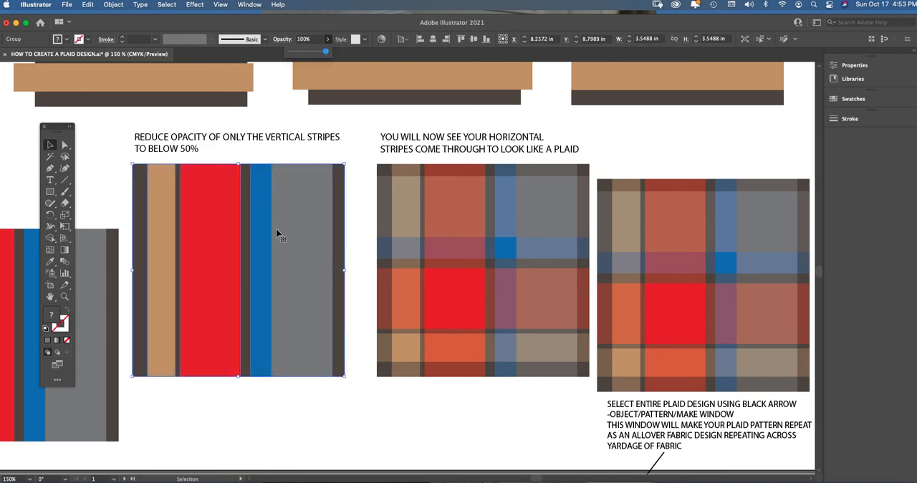
# Nudge the opaque vertical stripe group to fine-tune its fit over the horizontal stripes.
pyautogui.click(348, 225)
pyautogui.moveTo(299, 232)
pyautogui.mouseDown()
pyautogui.moveTo(311, 318)
pyautogui.moveTo(290, 231)
pyautogui.moveTo(281, 228)
pyautogui.mouseUp()
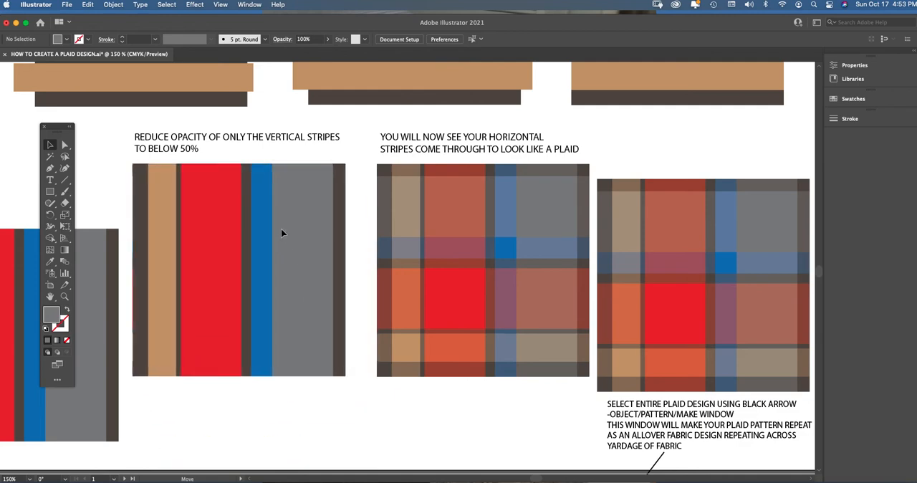
pyautogui.click(281, 228)
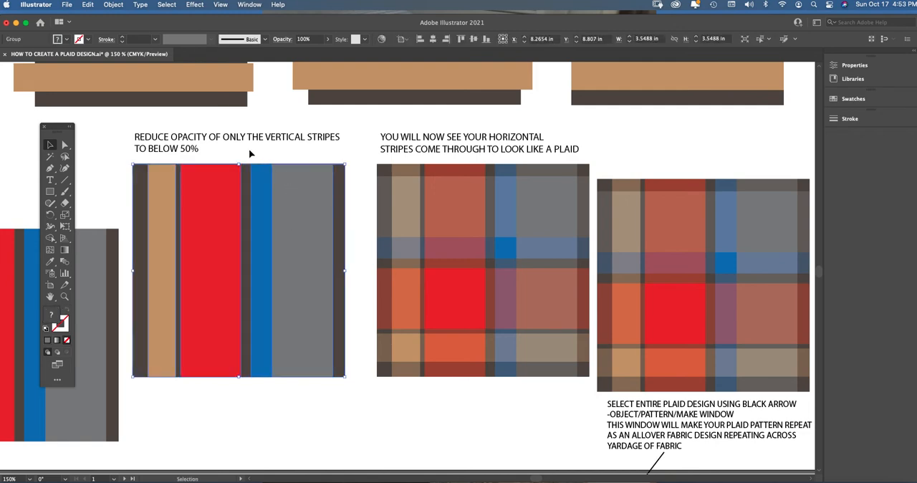
# Move the "Reduce opacity of only the vertical stripes" caption up clear of the sample, and select both overlapping stripe groups.
pyautogui.moveTo(149, 186); pyautogui.dragTo(356, 370)
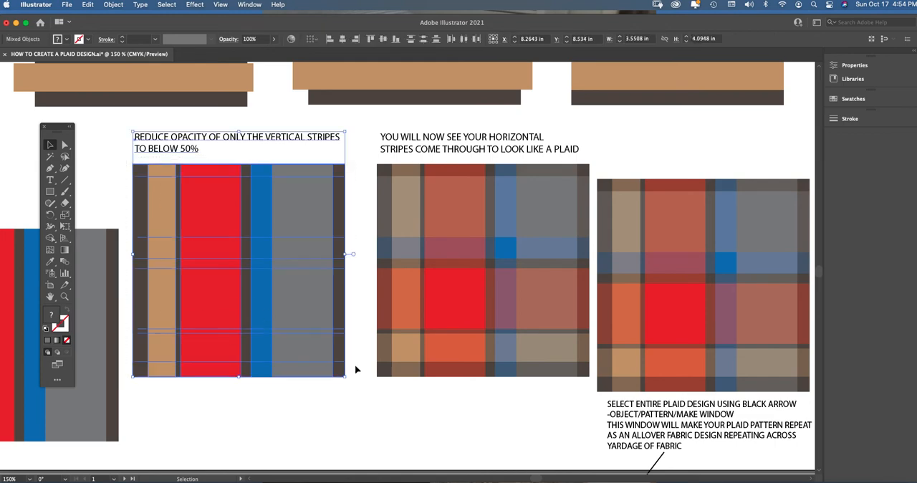
pyautogui.click(263, 130)
pyautogui.moveTo(257, 138); pyautogui.dragTo(260, 116)
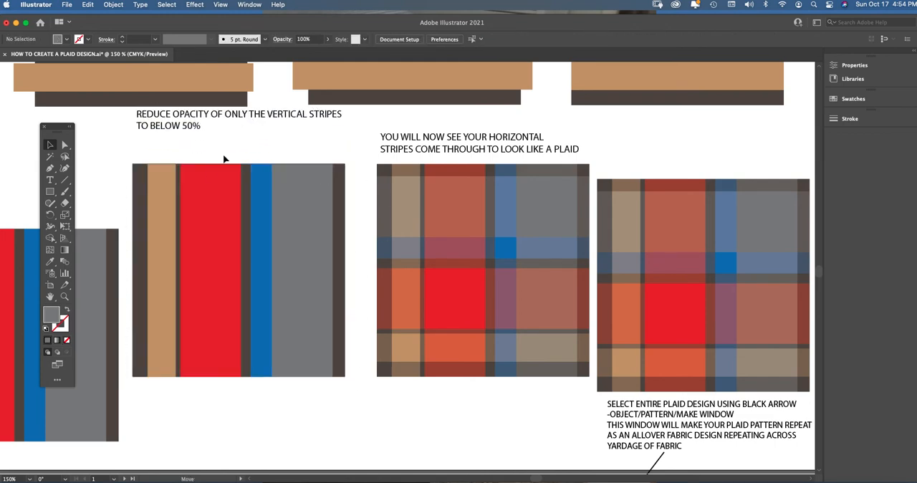
pyautogui.moveTo(132, 152); pyautogui.dragTo(347, 417)
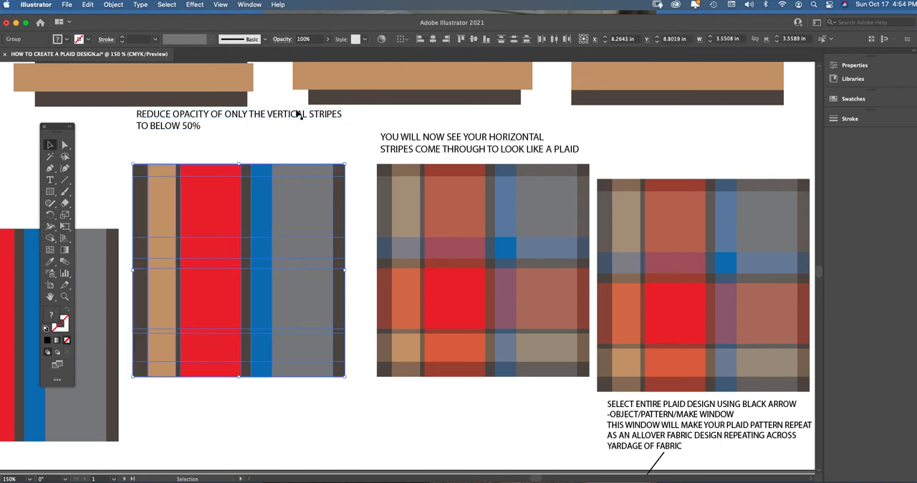
# Align the two overlapping stripe groups to each other along their top and left edges, then deselect them.
pyautogui.click(249, 5)
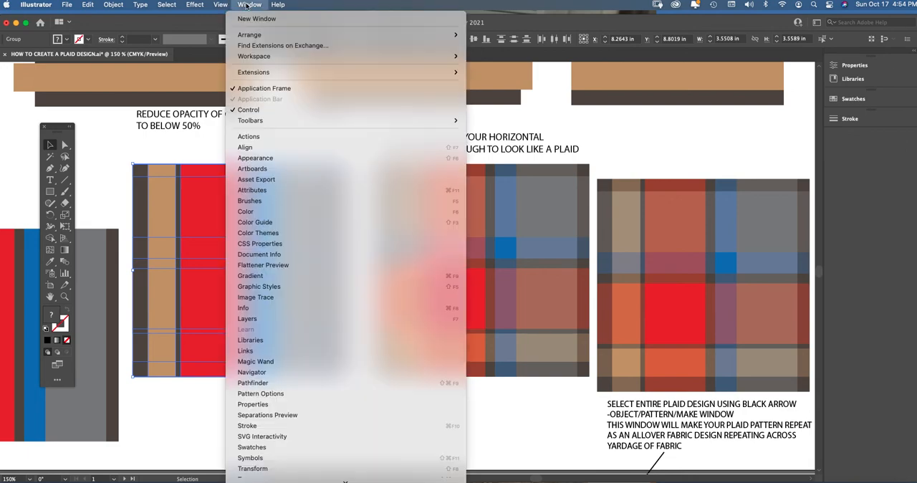
pyautogui.click(265, 148)
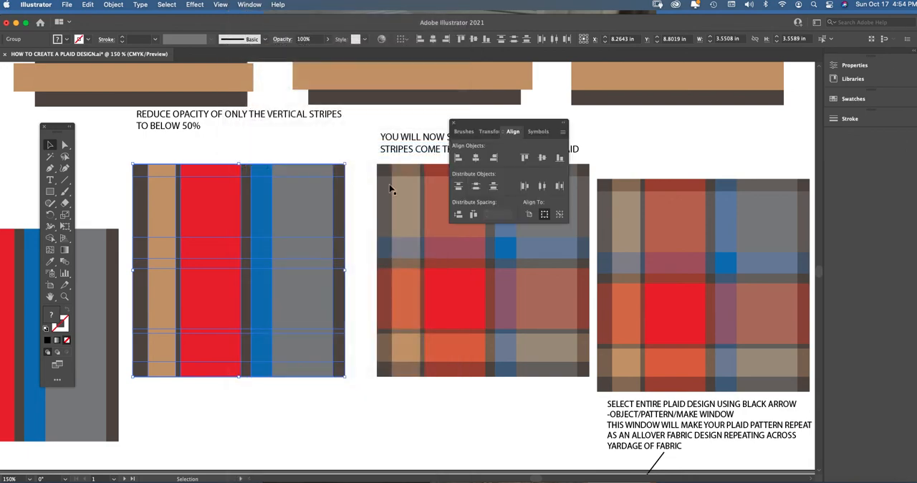
pyautogui.click(525, 159)
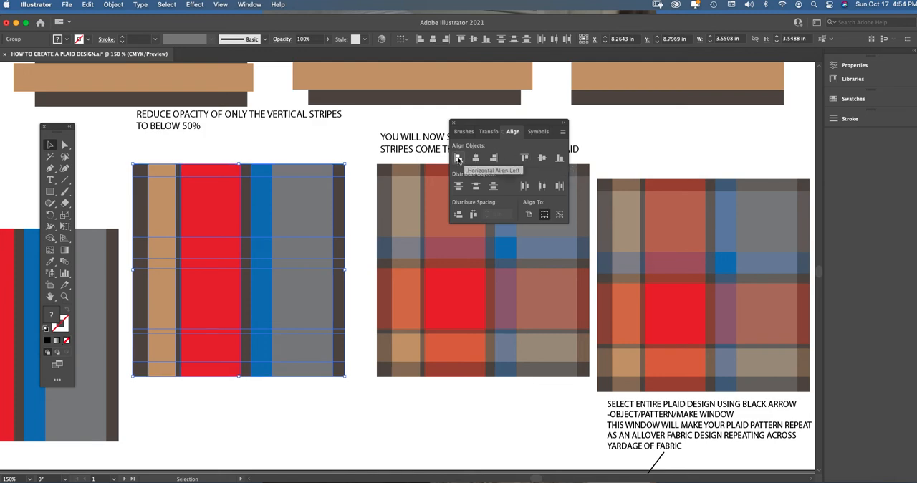
pyautogui.click(458, 158)
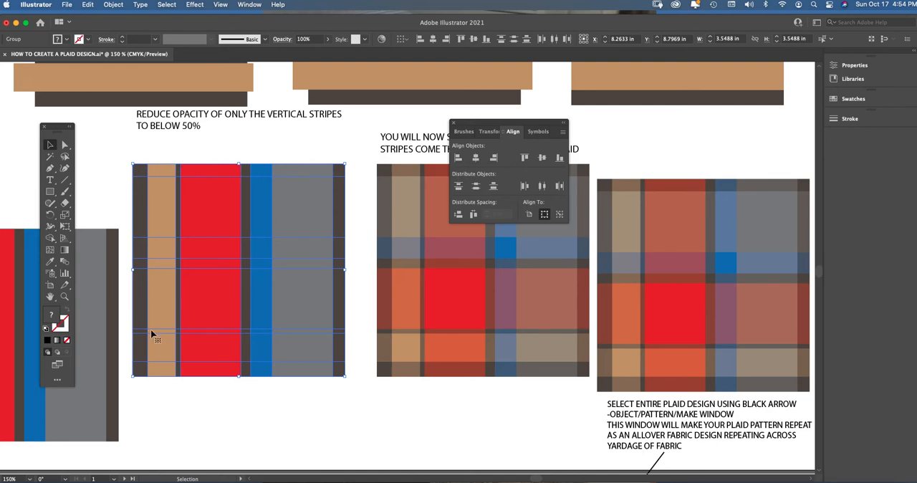
pyautogui.click(454, 125)
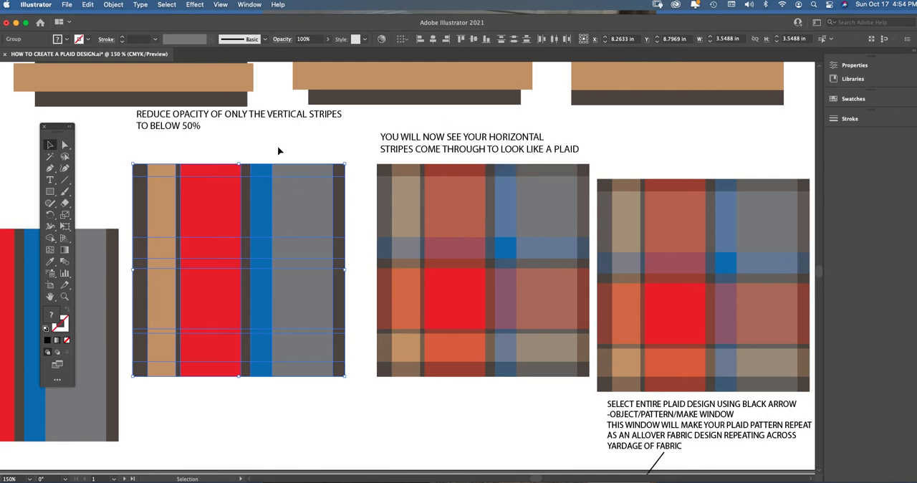
pyautogui.click(290, 152)
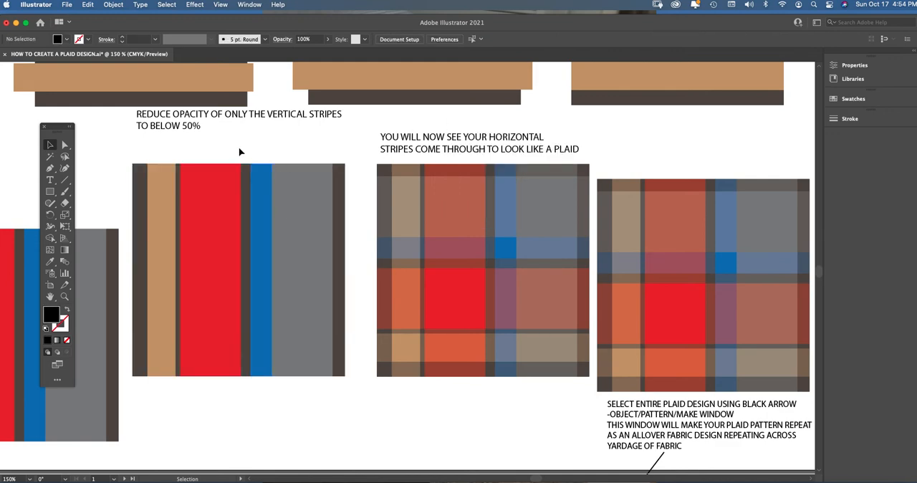
pyautogui.click(287, 227)
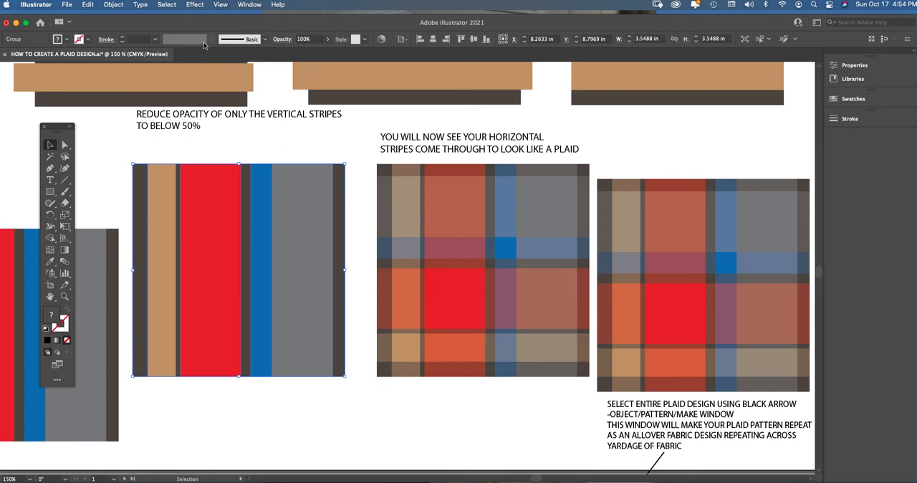
pyautogui.click(251, 5)
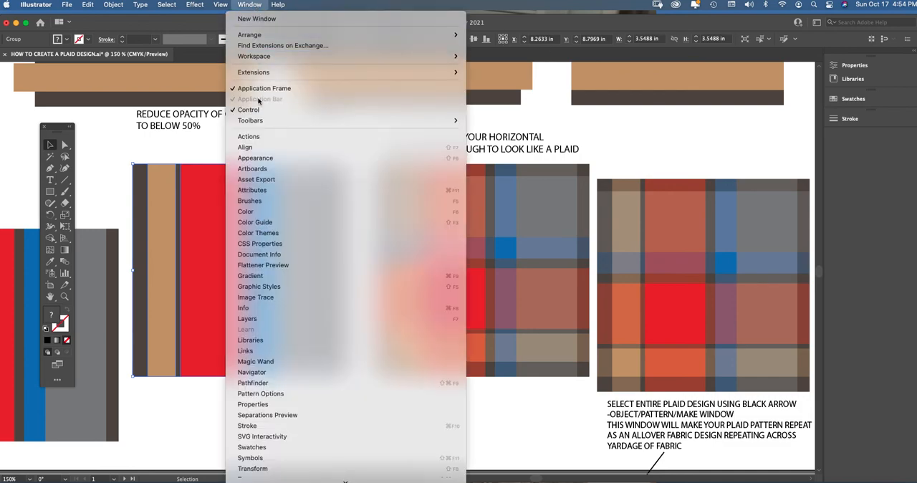
pyautogui.click(260, 5)
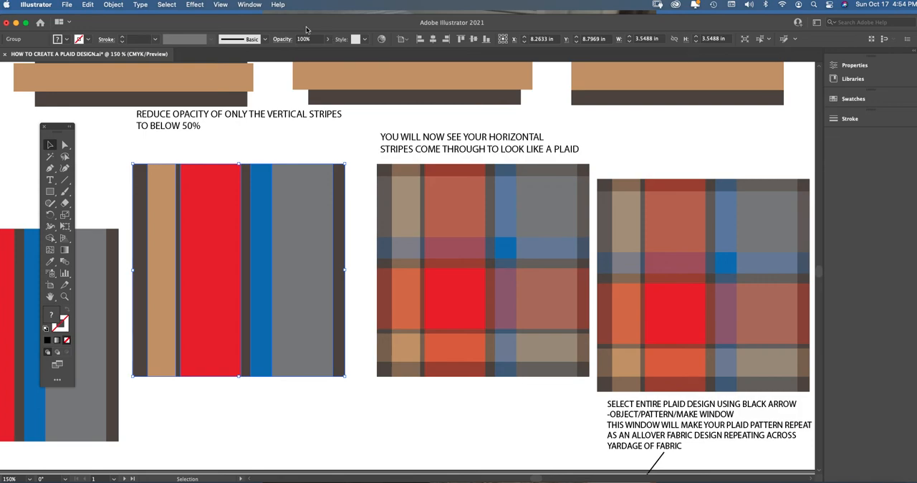
pyautogui.click(254, 6)
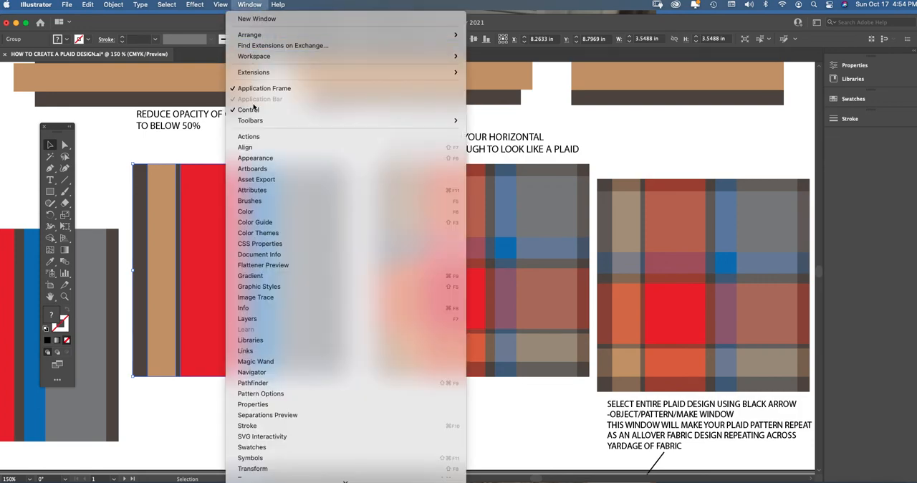
pyautogui.click(260, 7)
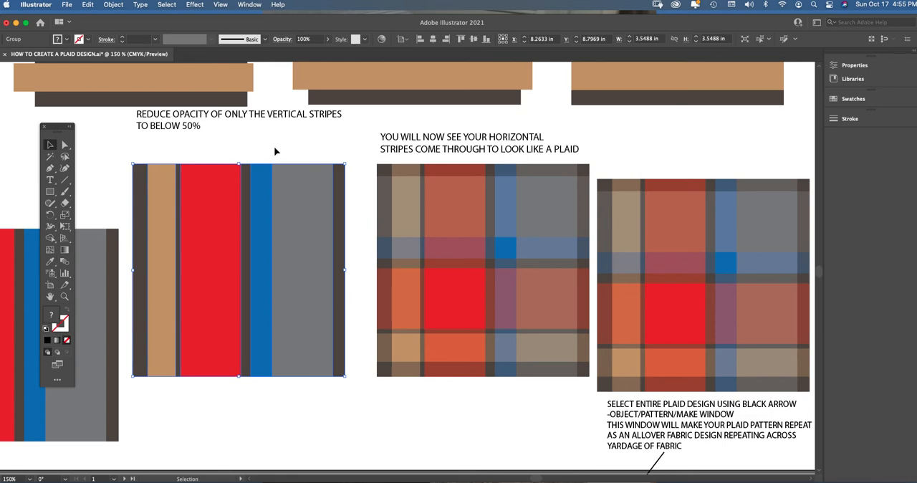
pyautogui.click(200, 151)
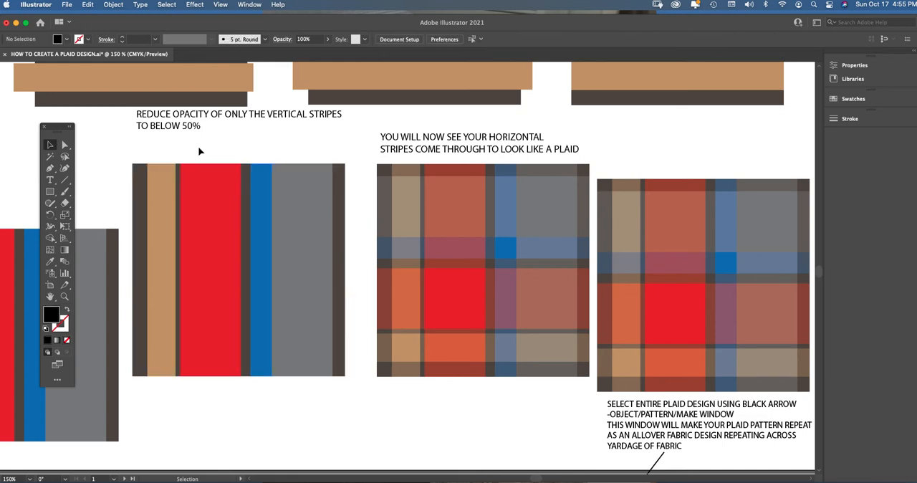
# Reduce the opacity of only the vertical stripe group in the opacity example to 44%.
pyautogui.click(207, 195)
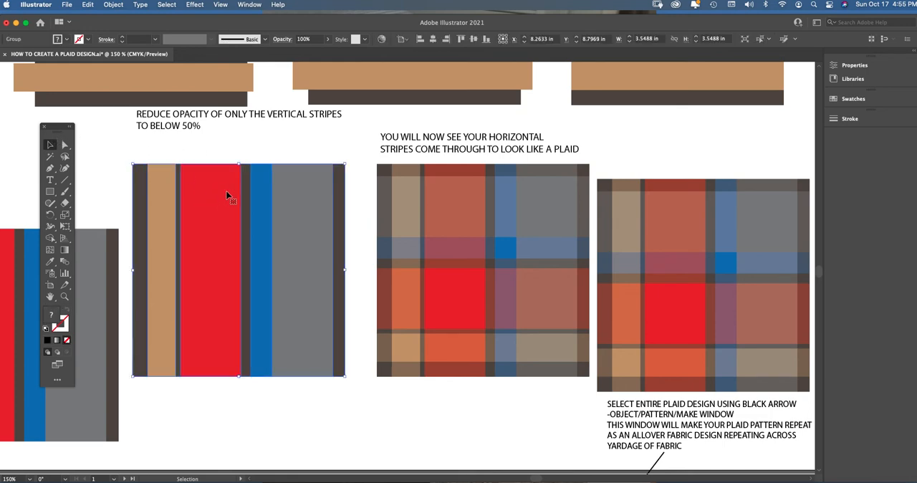
pyautogui.click(328, 40)
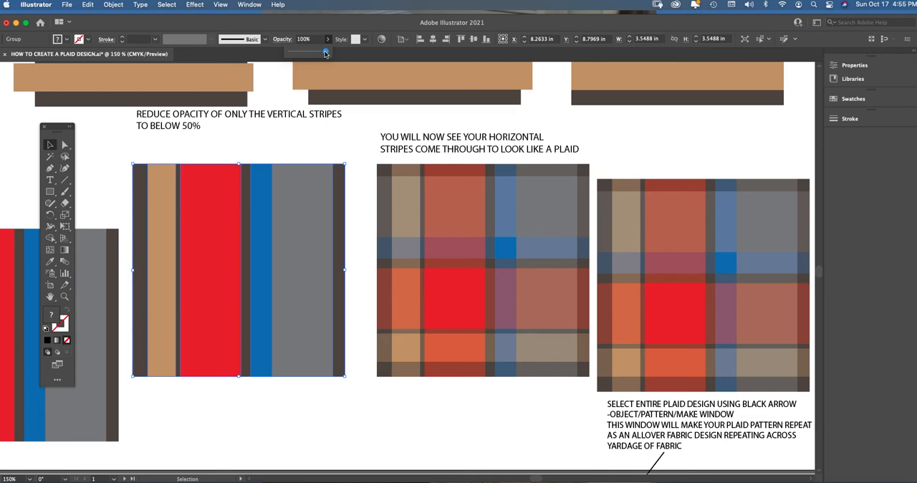
pyautogui.moveTo(328, 54); pyautogui.dragTo(313, 52)
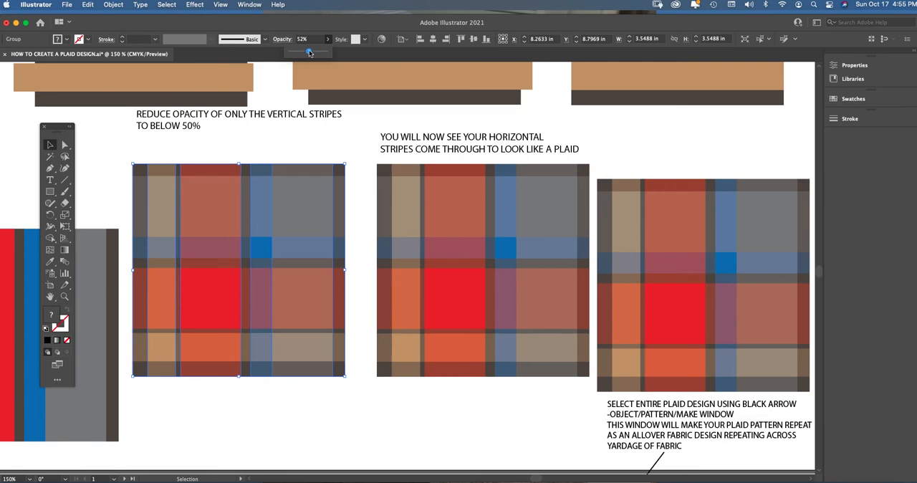
pyautogui.moveTo(310, 53); pyautogui.dragTo(308, 53)
# Shift the semi-transparent vertical stripes off the horizontal ones and select each group to compare their opacity settings.
pyautogui.moveTo(261, 214); pyautogui.dragTo(341, 223)
pyautogui.click(174, 231)
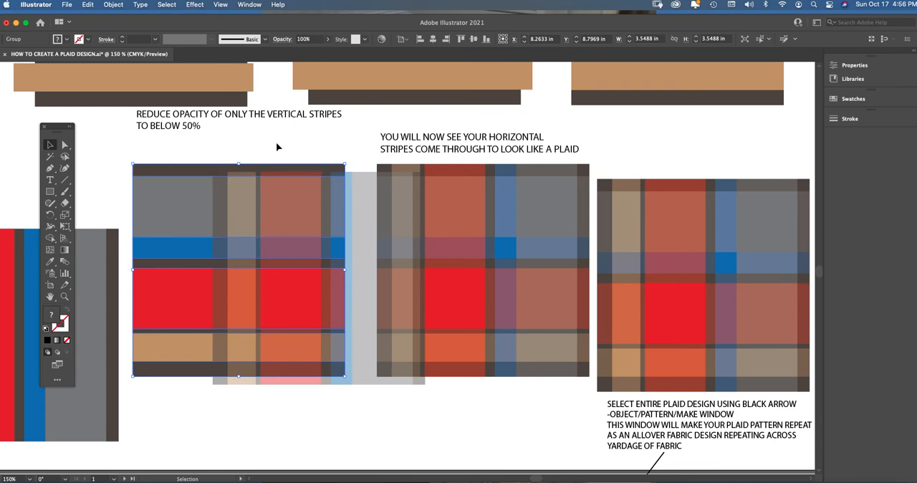
pyautogui.moveTo(269, 220); pyautogui.dragTo(216, 295)
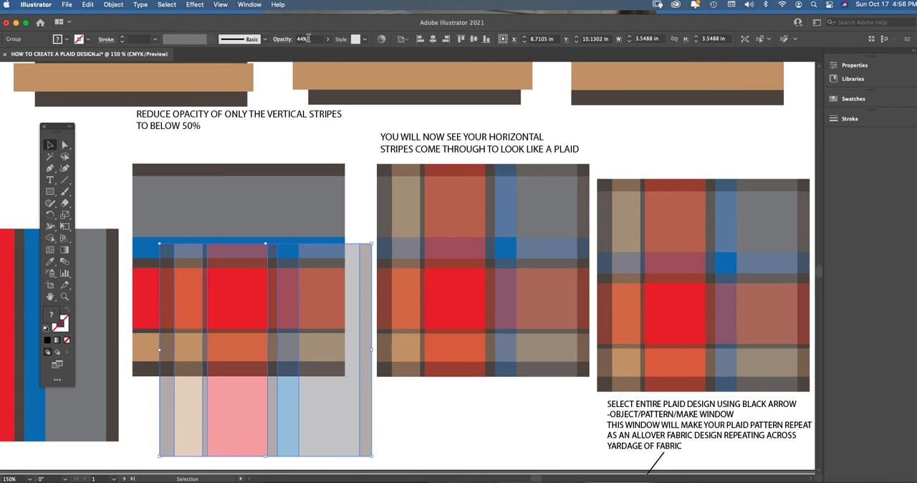
pyautogui.click(271, 165)
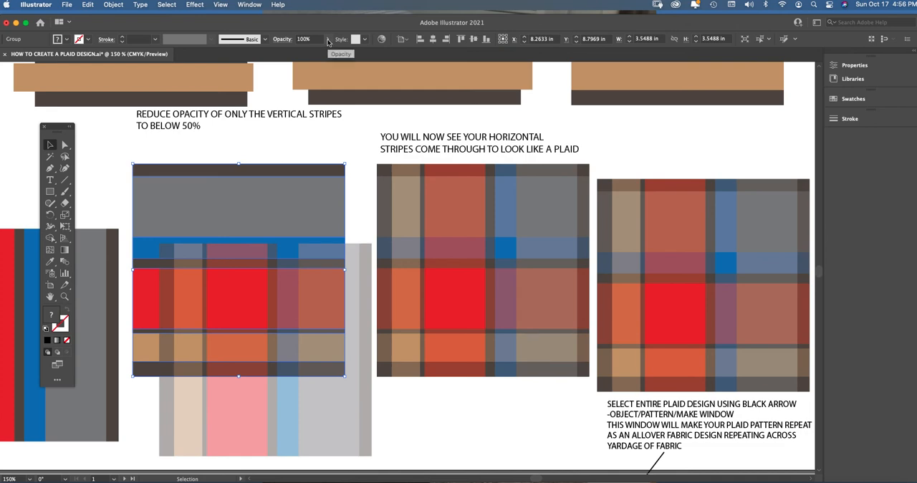
pyautogui.click(303, 262)
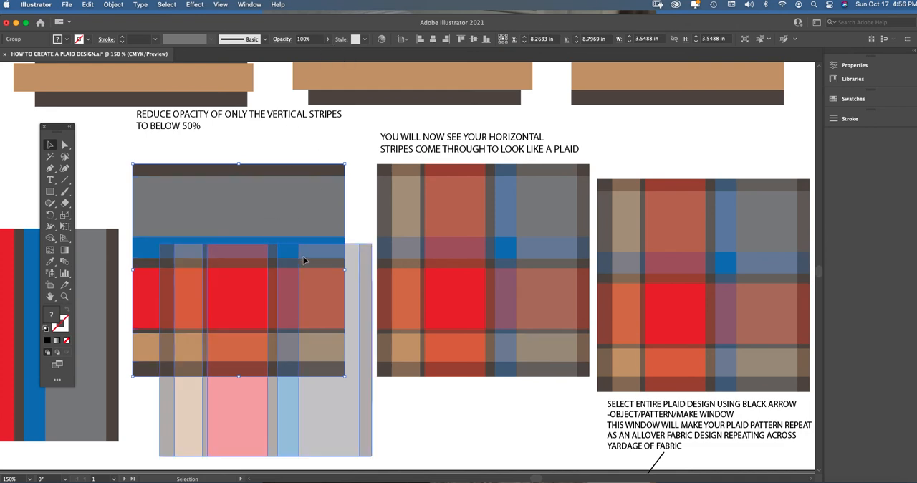
# Move the vertical stripes back over the horizontal stripes and align both groups along their top and left edges.
pyautogui.moveTo(307, 264); pyautogui.dragTo(291, 189)
pyautogui.moveTo(258, 151); pyautogui.dragTo(299, 188)
pyautogui.click(461, 40)
pyautogui.click(421, 40)
pyautogui.click(295, 152)
# Lower the opacity of the realigned vertical stripe group to 38%.
pyautogui.click(284, 208)
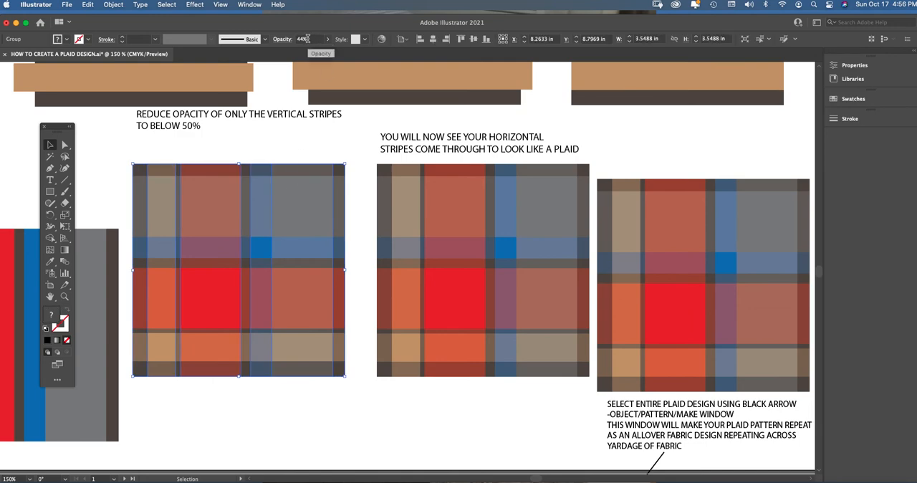
pyautogui.moveTo(308, 39); pyautogui.dragTo(300, 39)
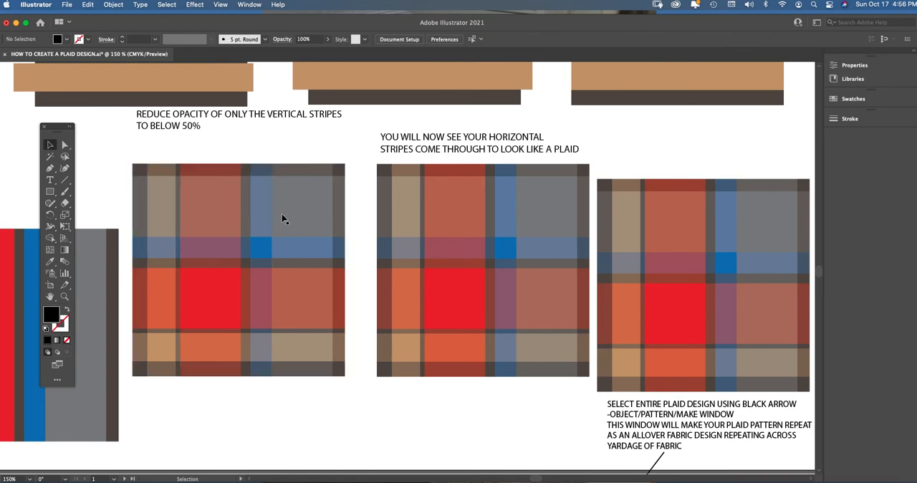
pyautogui.click(328, 39)
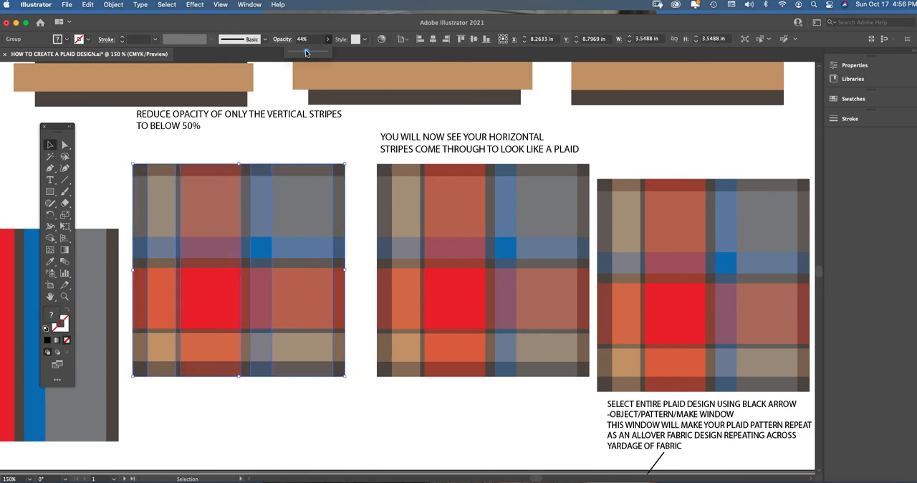
pyautogui.moveTo(305, 50); pyautogui.dragTo(304, 51)
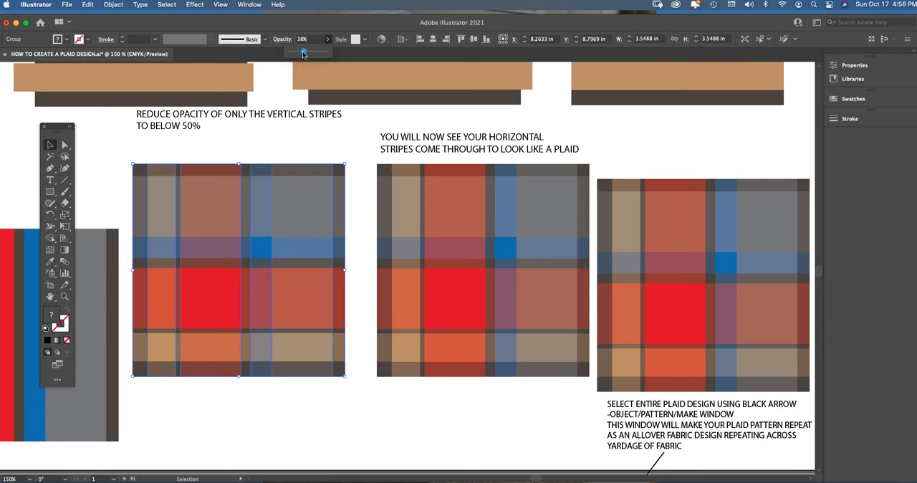
pyautogui.click(285, 156)
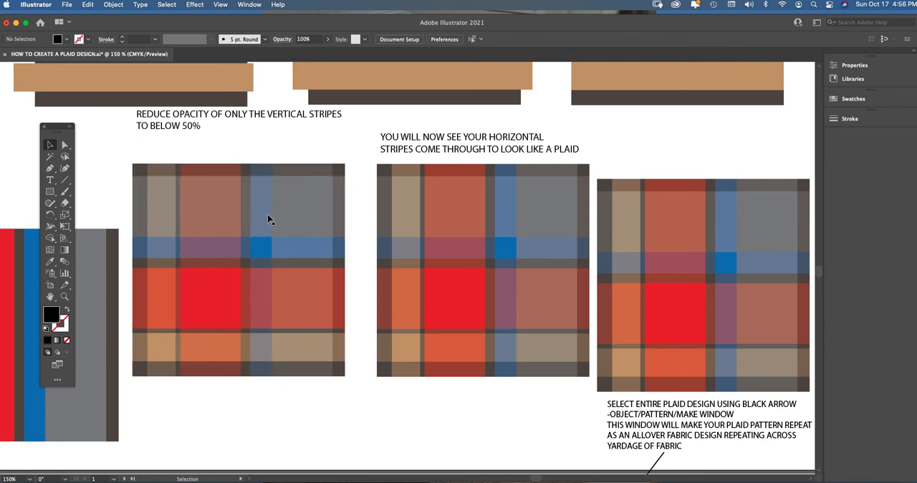
pyautogui.click(278, 209)
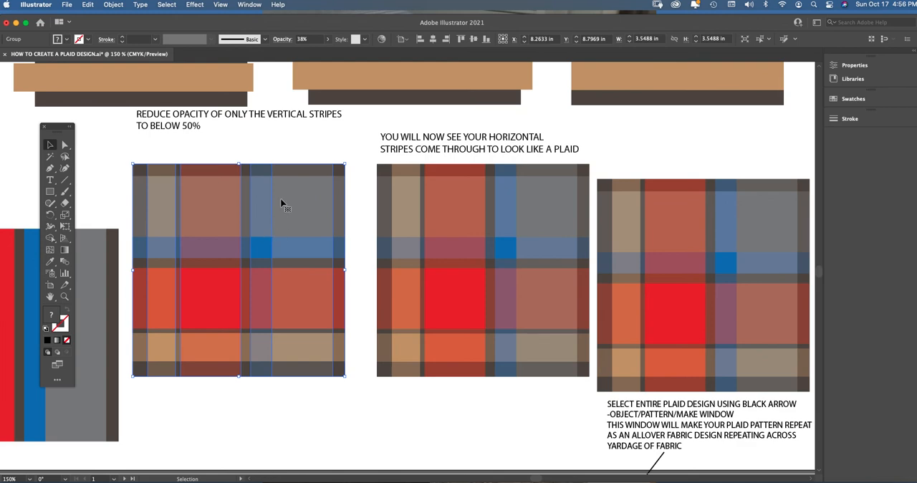
pyautogui.click(324, 136)
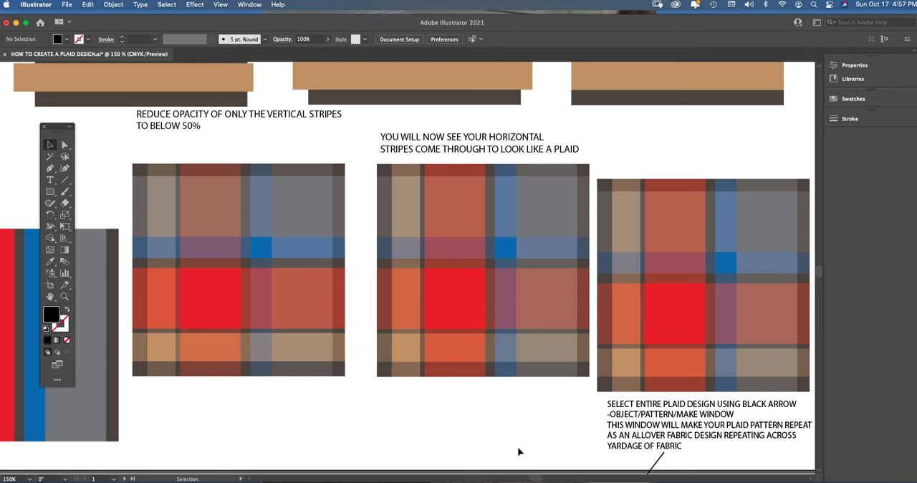
pyautogui.click(307, 202)
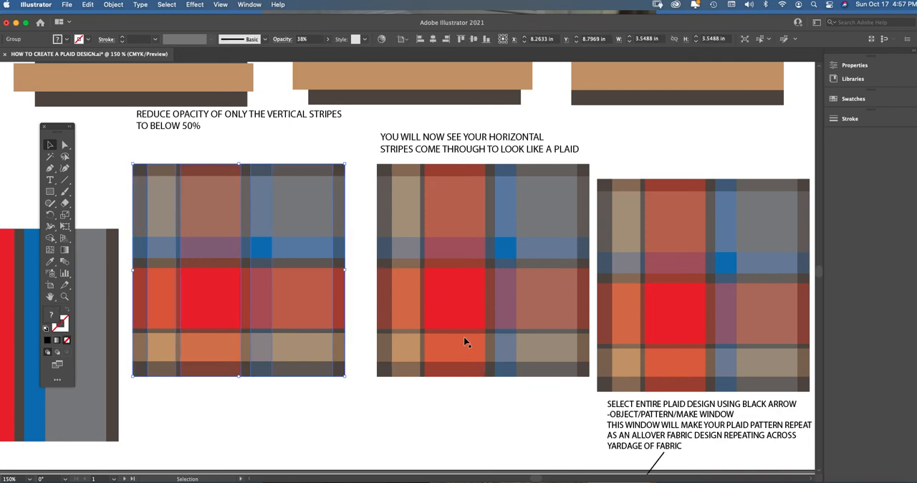
pyautogui.click(485, 398)
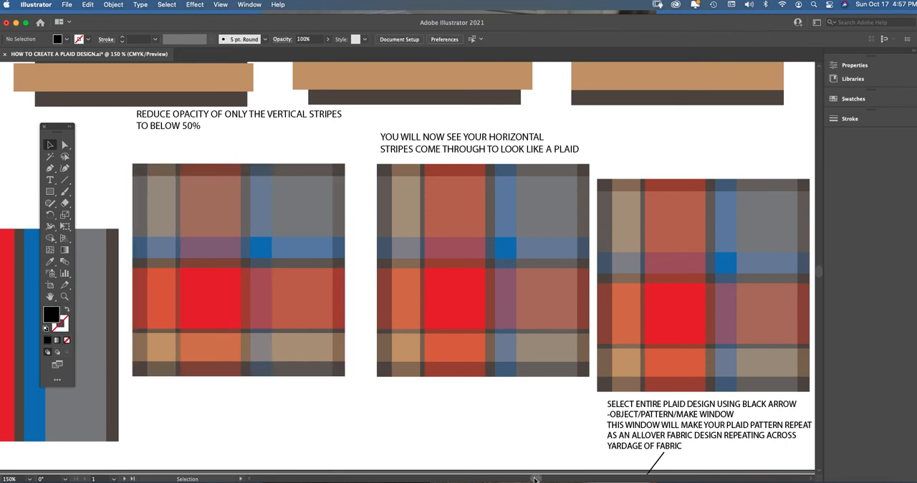
# Make a repeating pattern from the entire plaid sample above the pattern instructions, and move Pattern Options clear of the tools.
pyautogui.moveTo(535, 479); pyautogui.dragTo(541, 479)
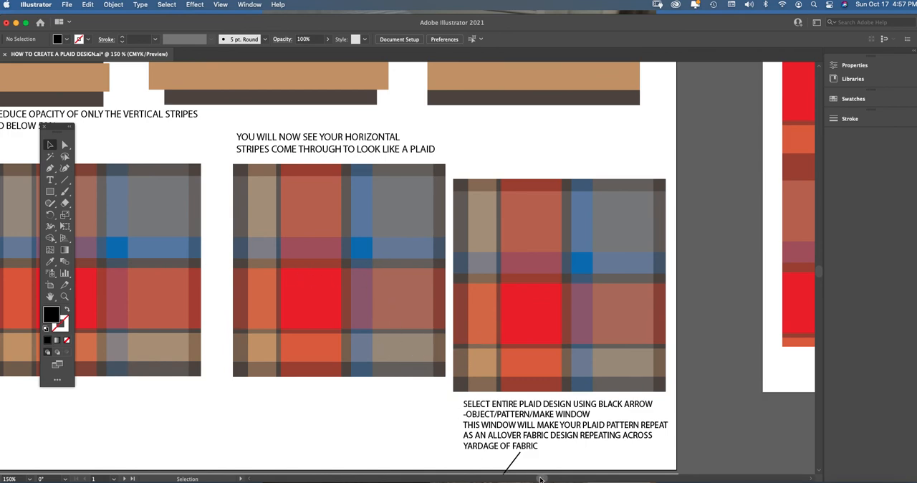
pyautogui.hscroll(5, 541, 479)
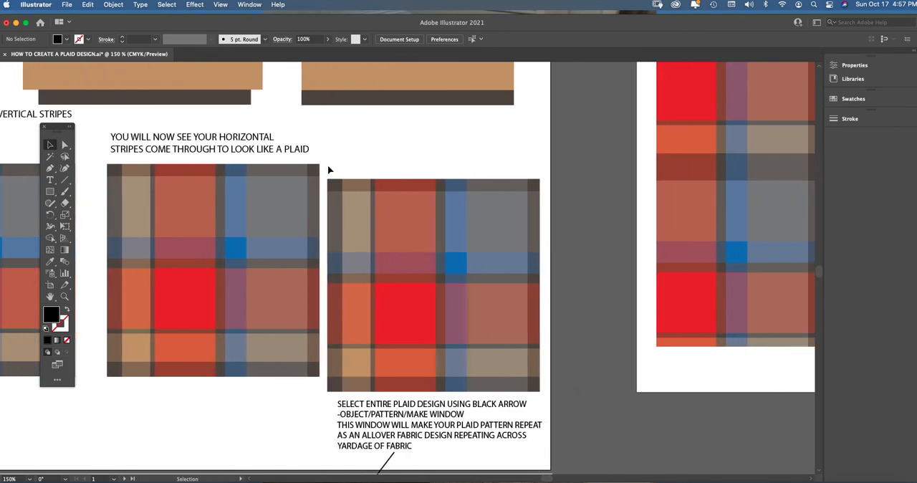
pyautogui.moveTo(323, 172); pyautogui.dragTo(539, 394)
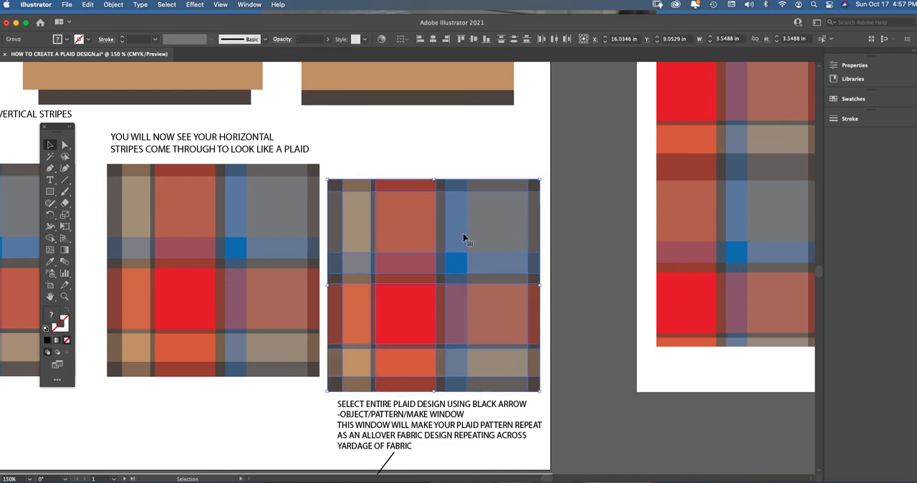
pyautogui.click(113, 5)
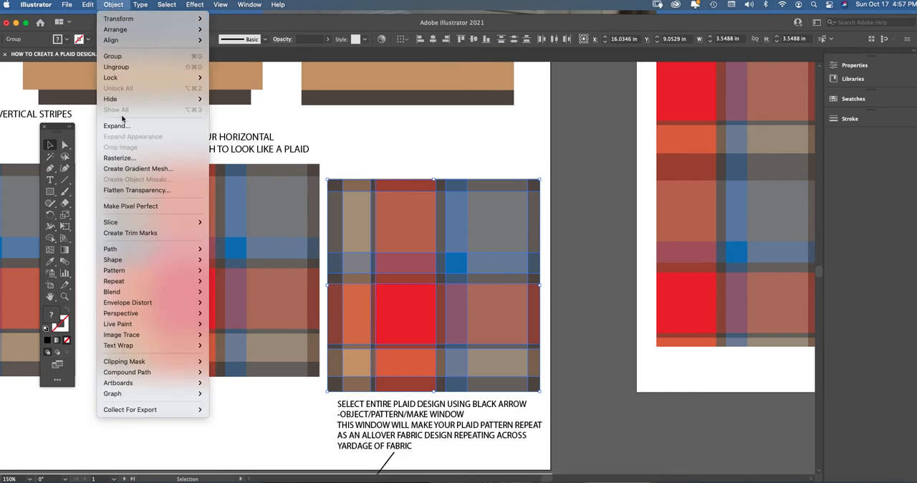
pyautogui.moveTo(150, 271)
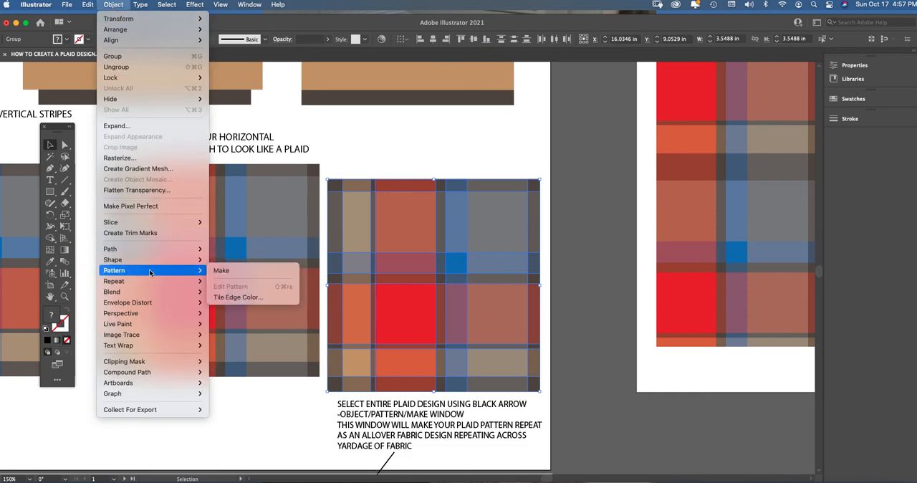
pyautogui.click(231, 270)
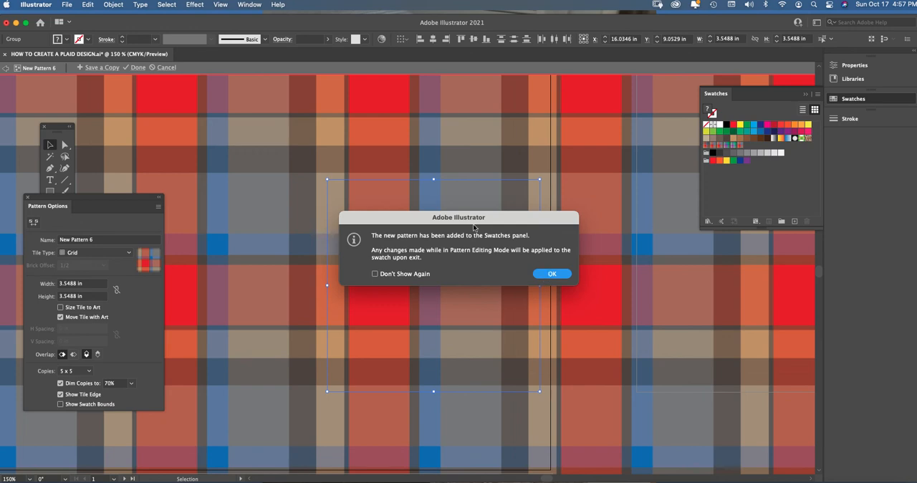
pyautogui.click(547, 274)
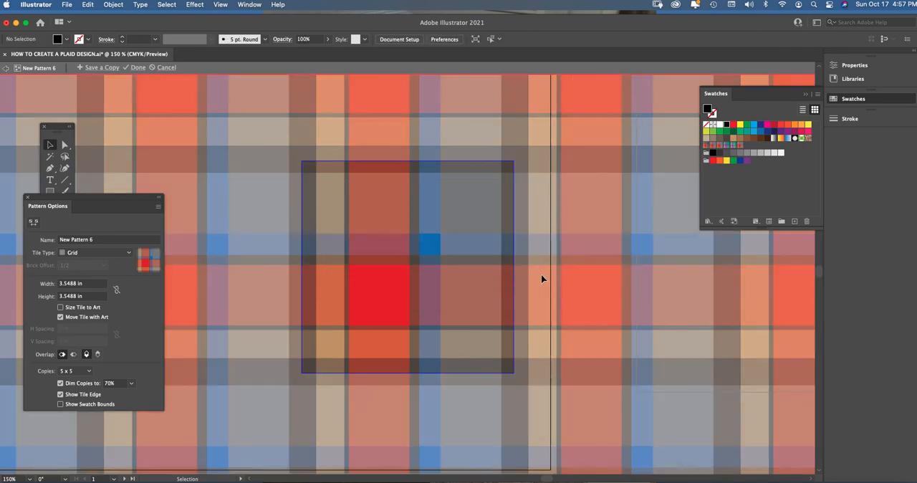
pyautogui.moveTo(128, 203); pyautogui.dragTo(201, 167)
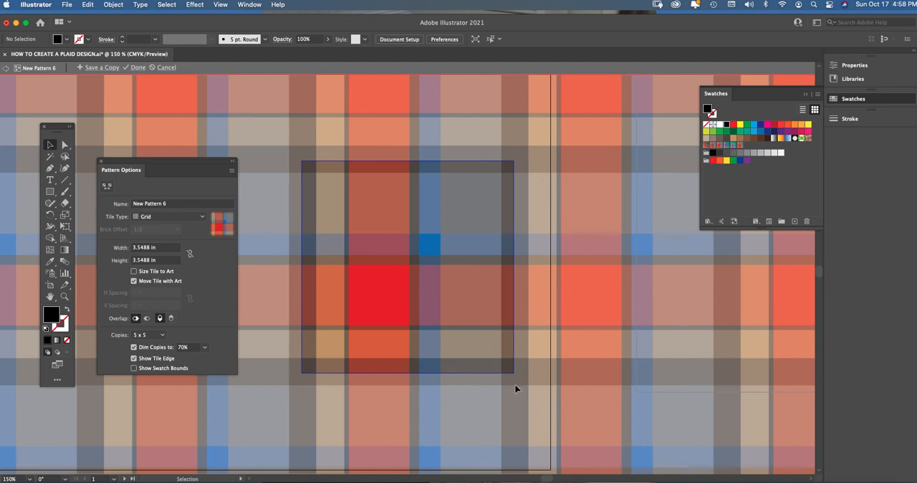
# Stretch the pattern tile's upper edge with the Pattern Tile tool to a height of 3.5869 in.
pyautogui.press('super+minus')
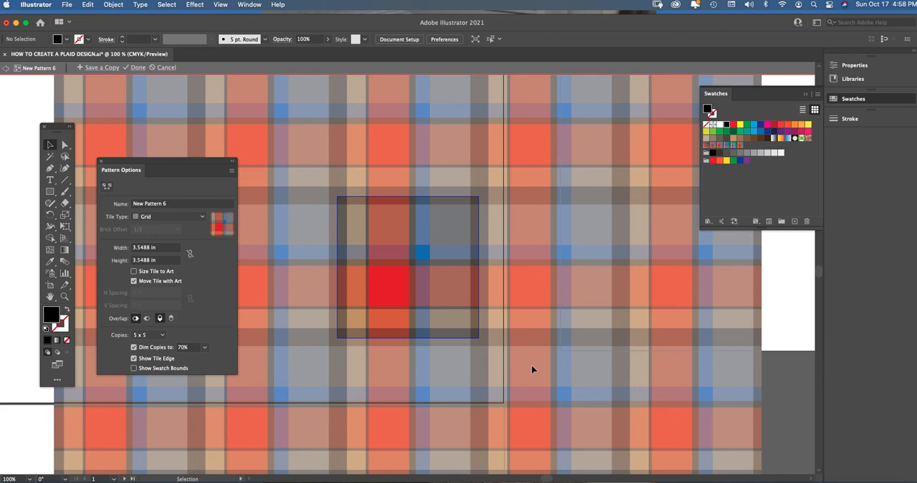
pyautogui.press('super+equal')
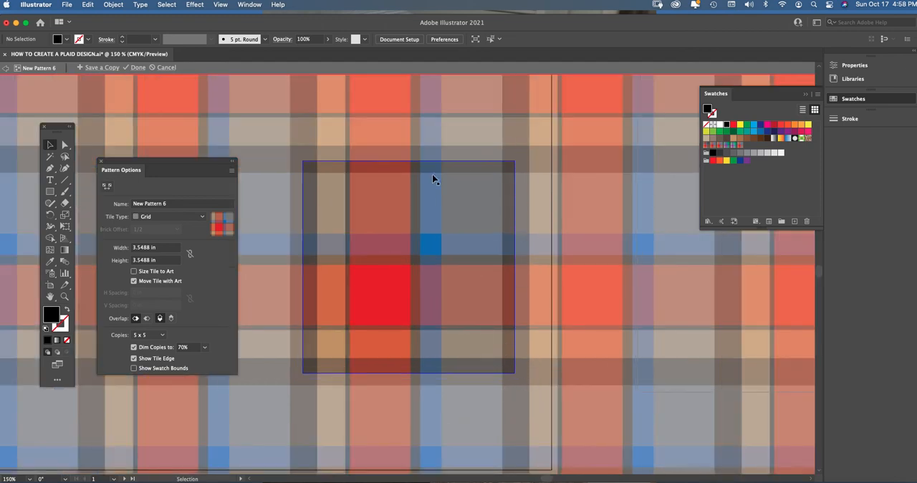
pyautogui.click(107, 186)
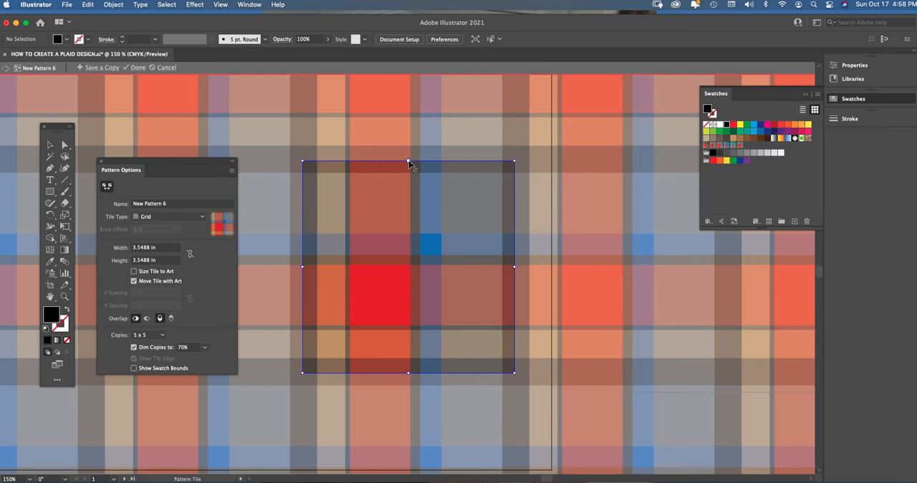
pyautogui.moveTo(407, 166); pyautogui.dragTo(408, 158)
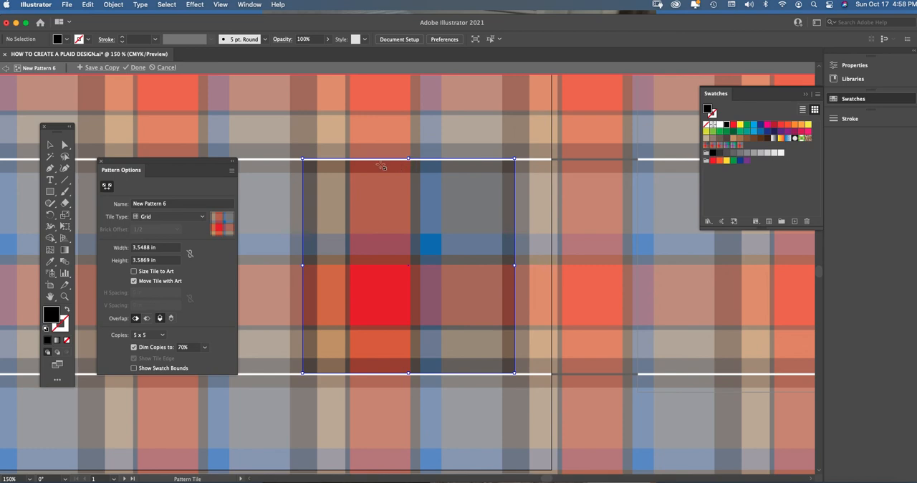
# Tighten the pattern tile to 3.5463 in wide by 3.53 in high and finish editing the pattern.
pyautogui.click(106, 188)
pyautogui.moveTo(408, 159); pyautogui.dragTo(409, 162)
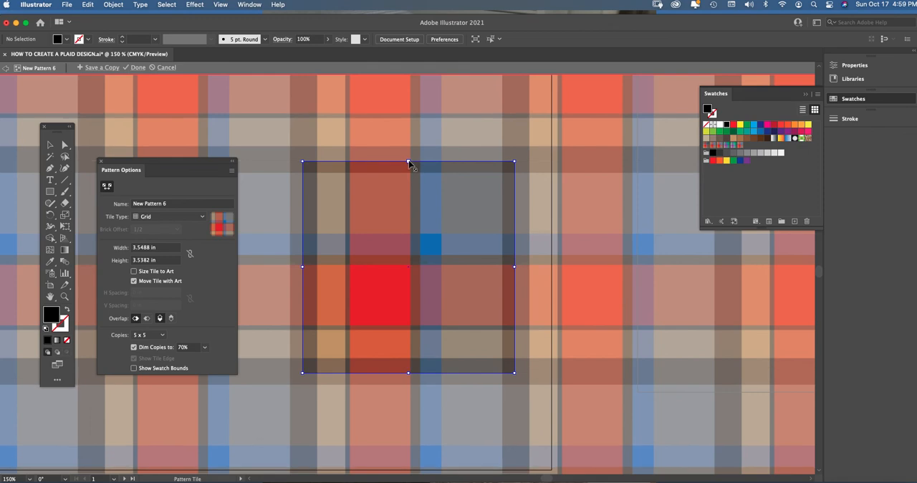
pyautogui.moveTo(409, 161); pyautogui.dragTo(409, 163)
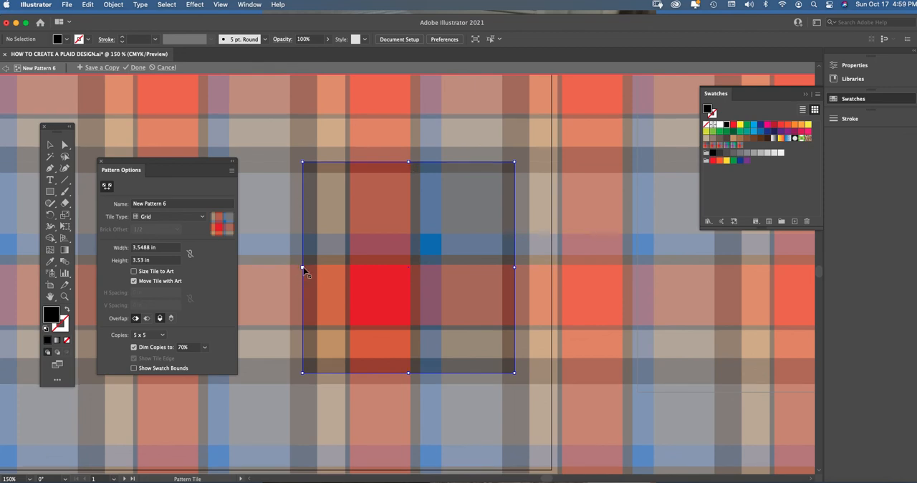
pyautogui.moveTo(302, 268); pyautogui.dragTo(304, 268)
pyautogui.press('super+minus')
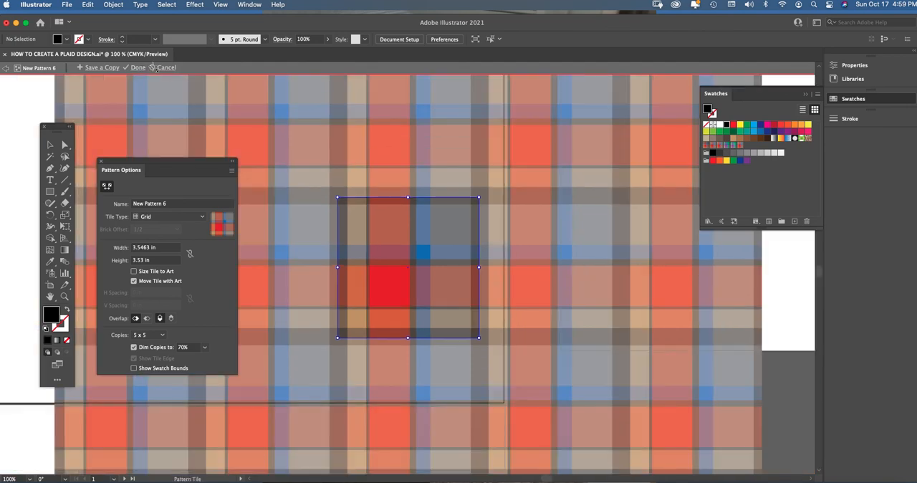
pyautogui.press('super+equal')
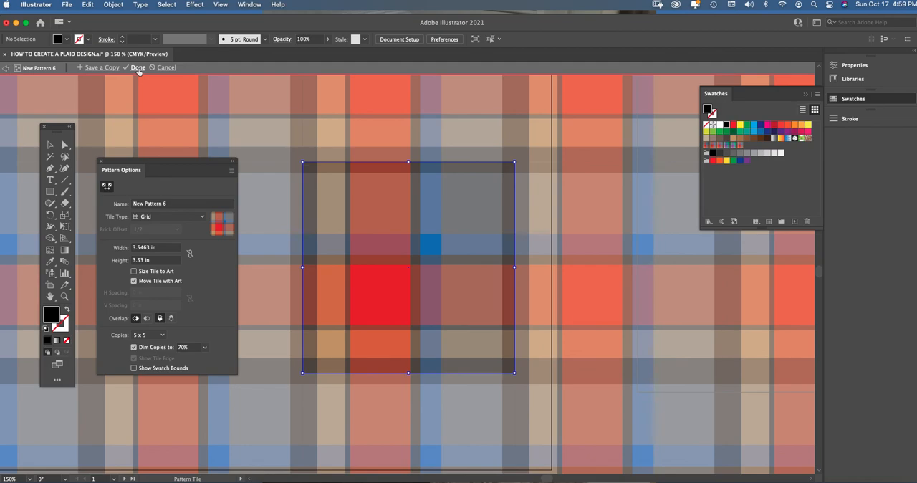
pyautogui.click(138, 67)
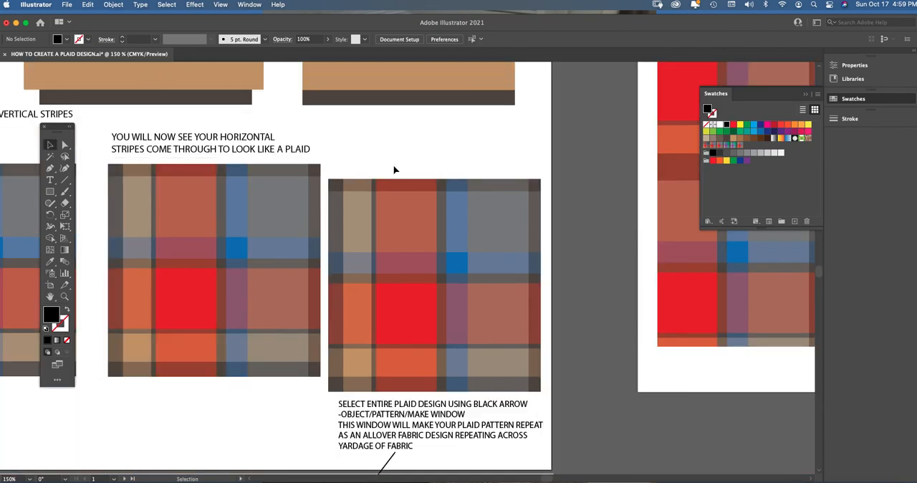
# Examine the plaid recoloring lesson and look for the new plaid pattern among the swatches.
pyautogui.press('super+minus')
pyautogui.press('super+minus')
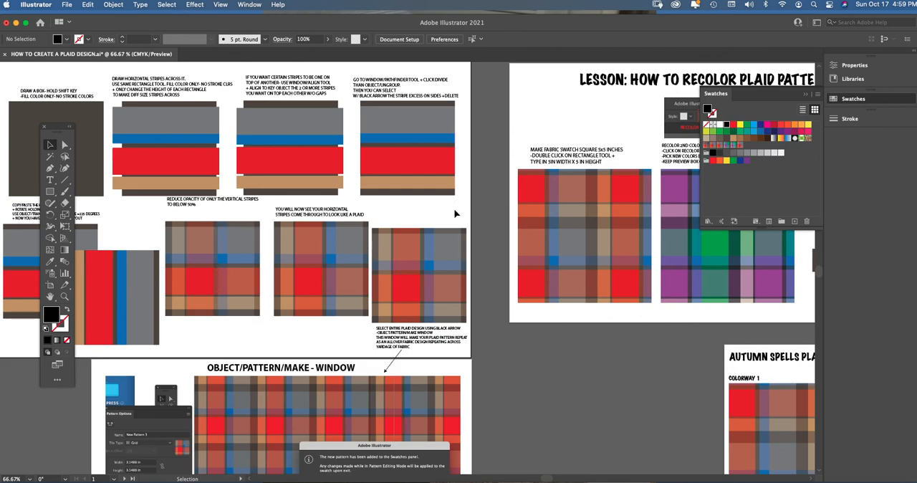
pyautogui.hscroll(10, 548, 416)
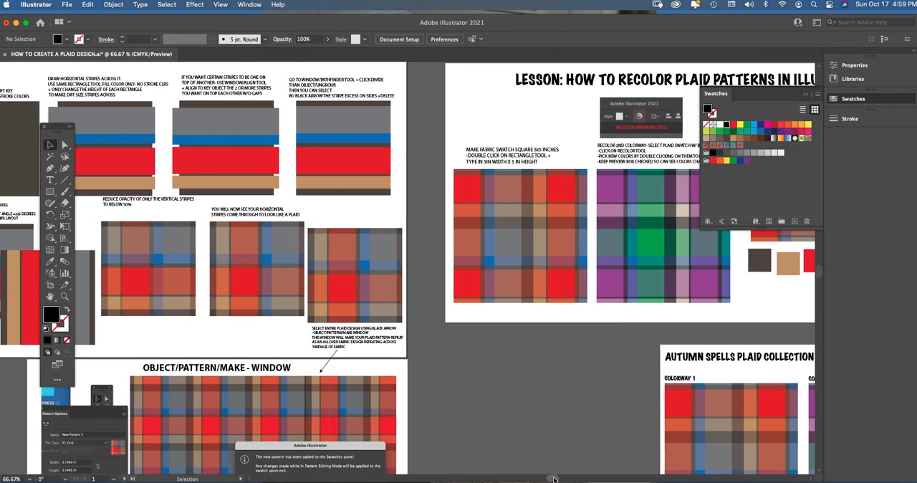
pyautogui.click(248, 5)
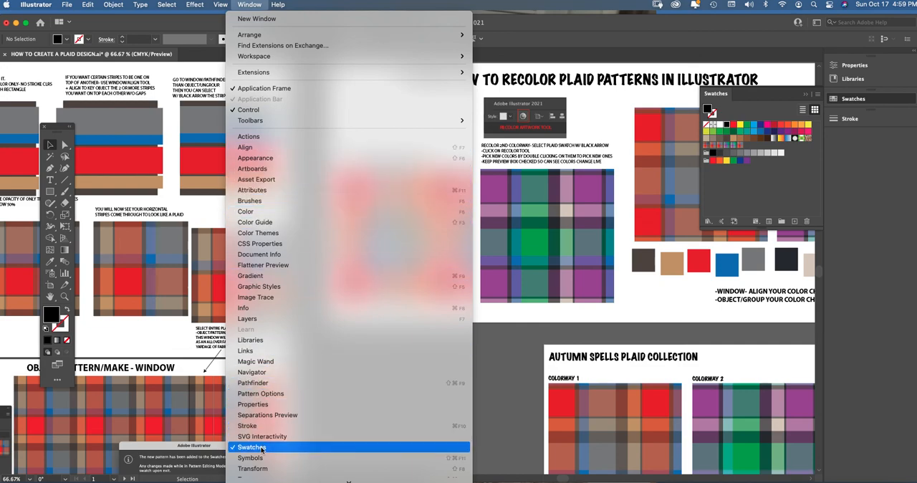
pyautogui.click(494, 334)
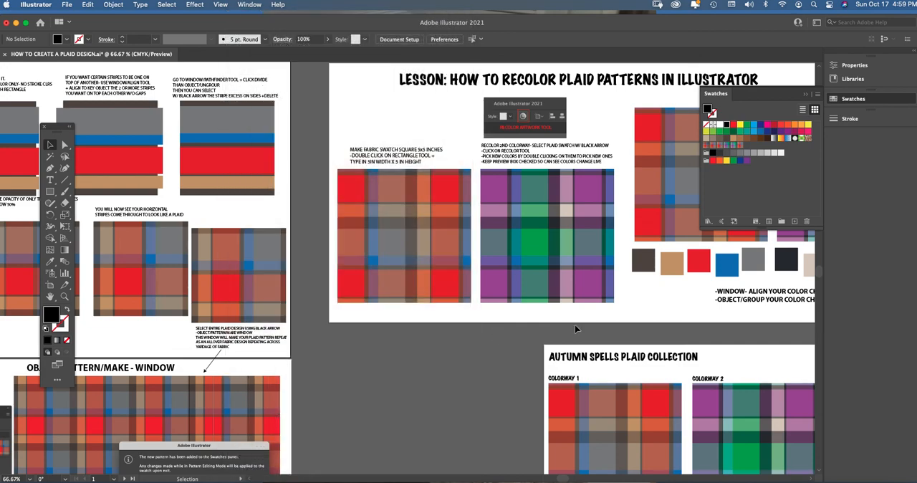
pyautogui.moveTo(749, 93); pyautogui.dragTo(857, 97)
pyautogui.click(608, 216)
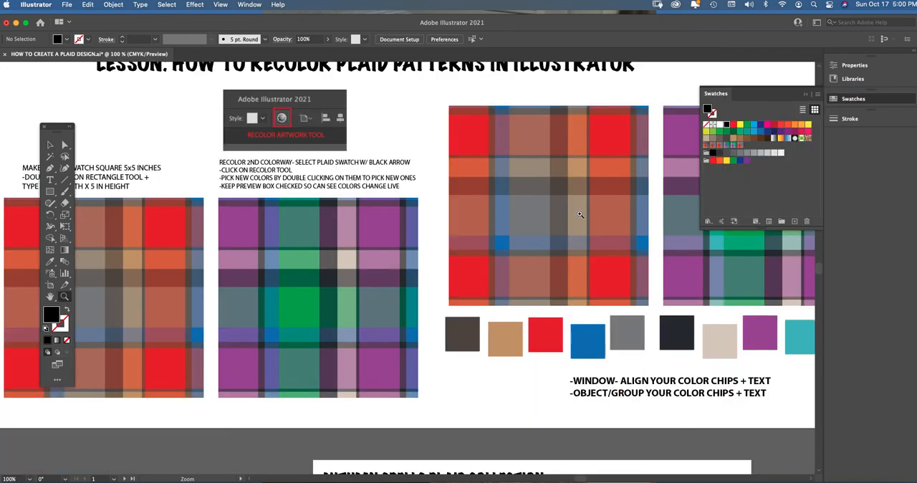
pyautogui.click(51, 146)
pyautogui.scroll(-1, 91, 136)
pyautogui.scroll(-3, 91, 136)
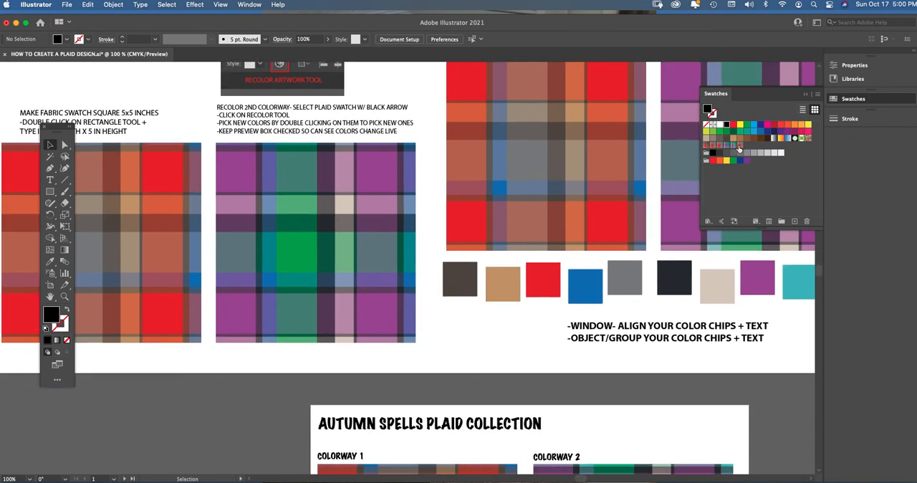
# Compare the original plaid sample and pattern instructions with the Autumn Spells Plaid Collection colorways.
pyautogui.press('a')
pyautogui.press('super+minus')
pyautogui.press('super+minus')
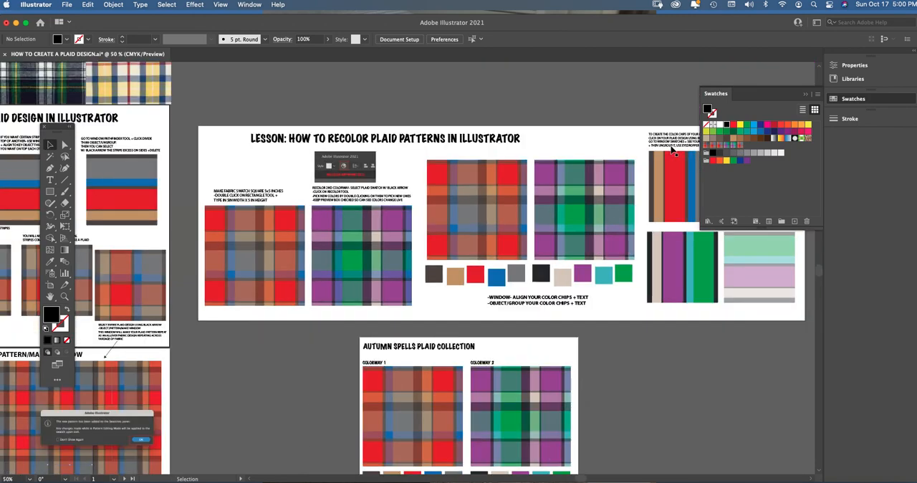
pyautogui.hscroll(-10, 582, 444)
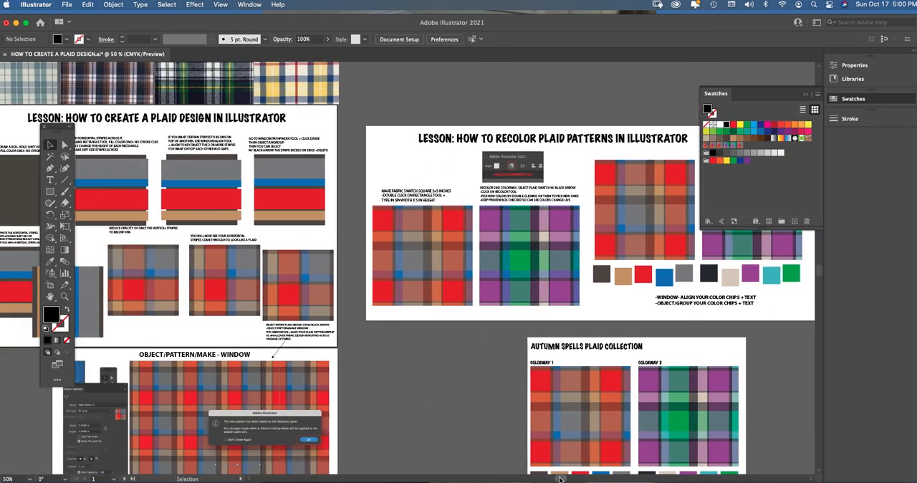
pyautogui.scroll(-4, 820, 270)
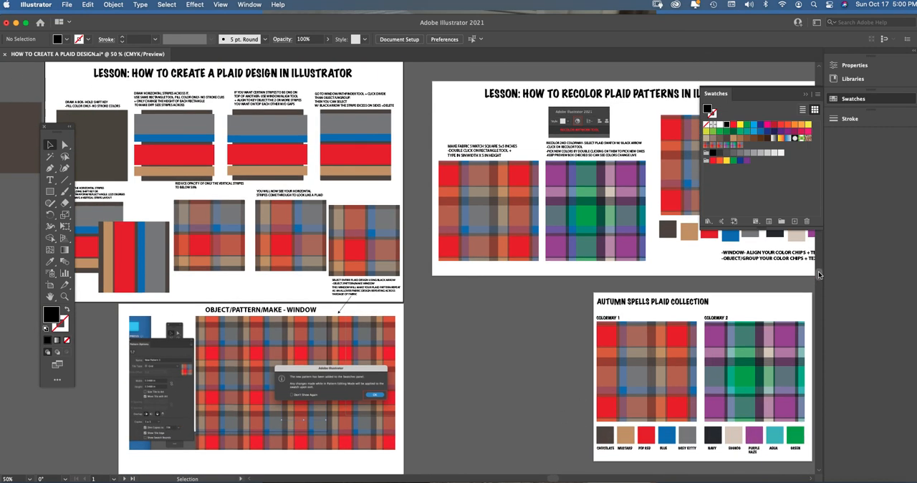
pyautogui.click(64, 296)
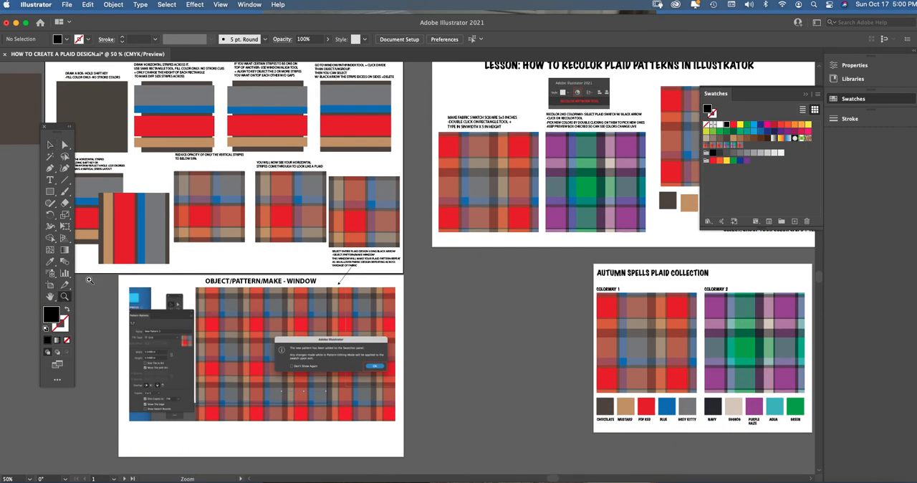
pyautogui.click(509, 284)
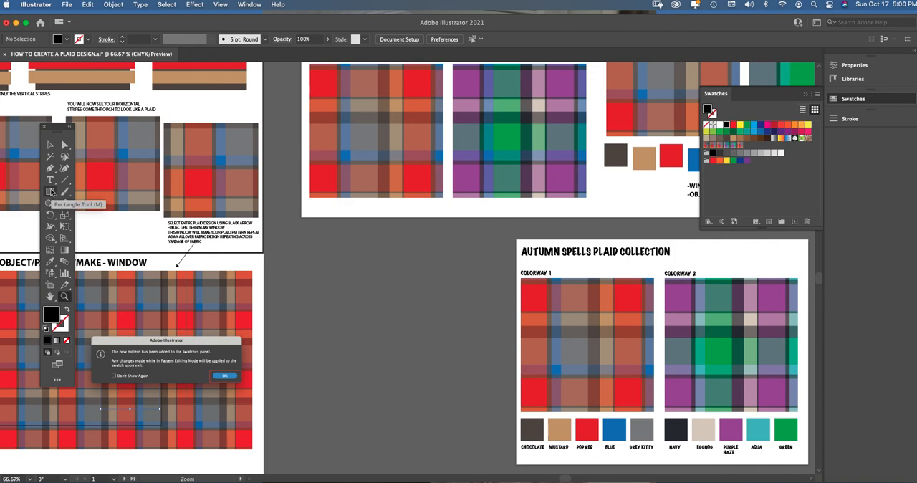
pyautogui.click(49, 146)
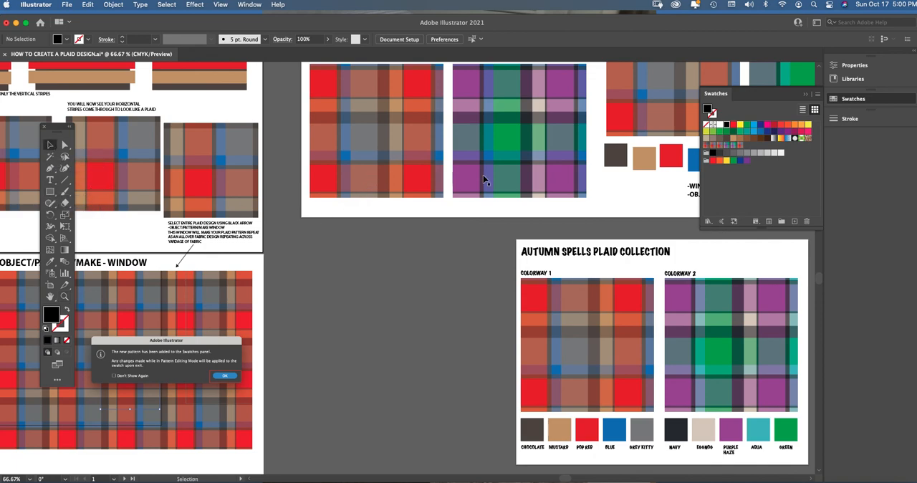
pyautogui.scroll(5, 820, 279)
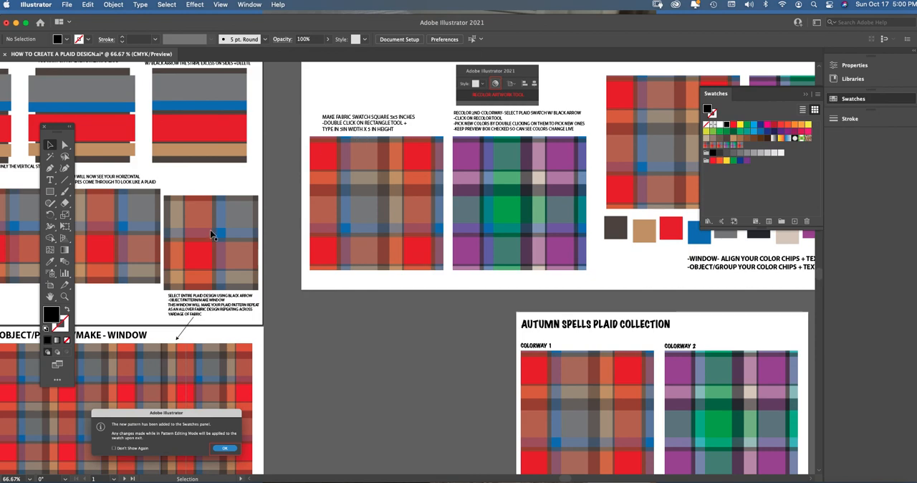
# Delete the red plaid square below the 5x5 inch fabric swatch instructions.
pyautogui.press('z')
pyautogui.click(432, 184)
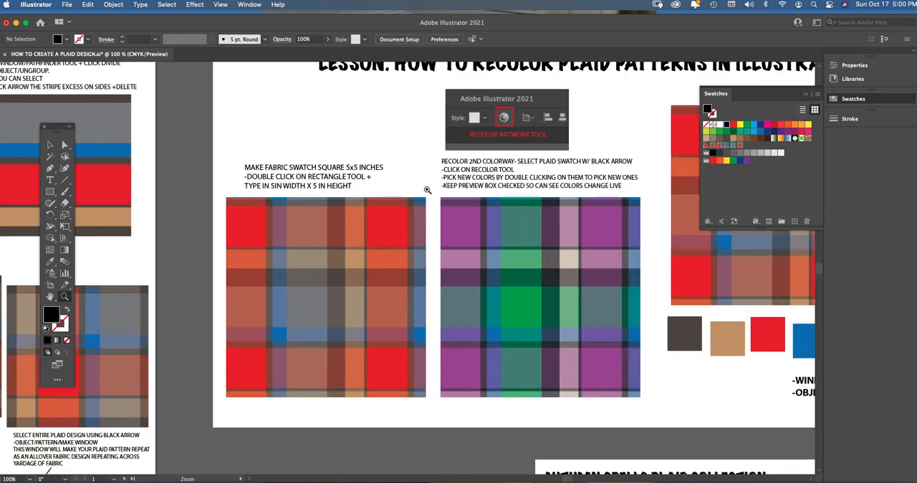
pyautogui.click(382, 293)
pyautogui.click(50, 145)
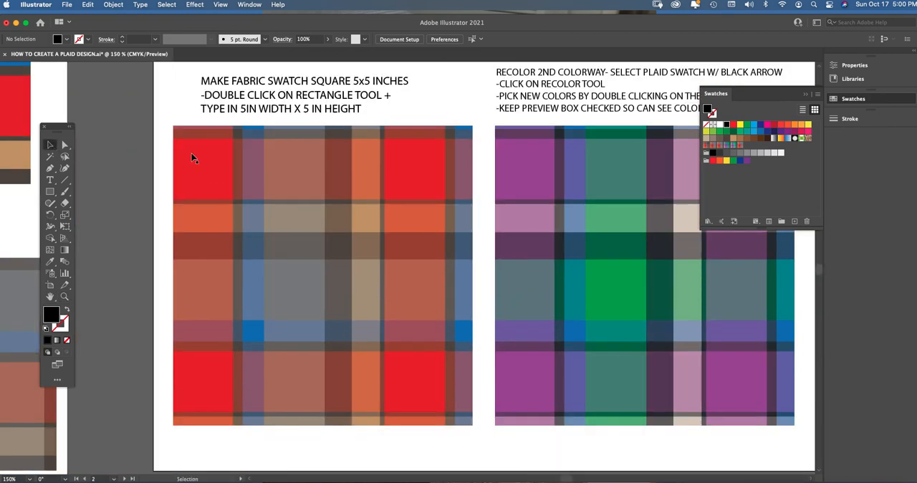
pyautogui.click(299, 172)
pyautogui.press('Delete')
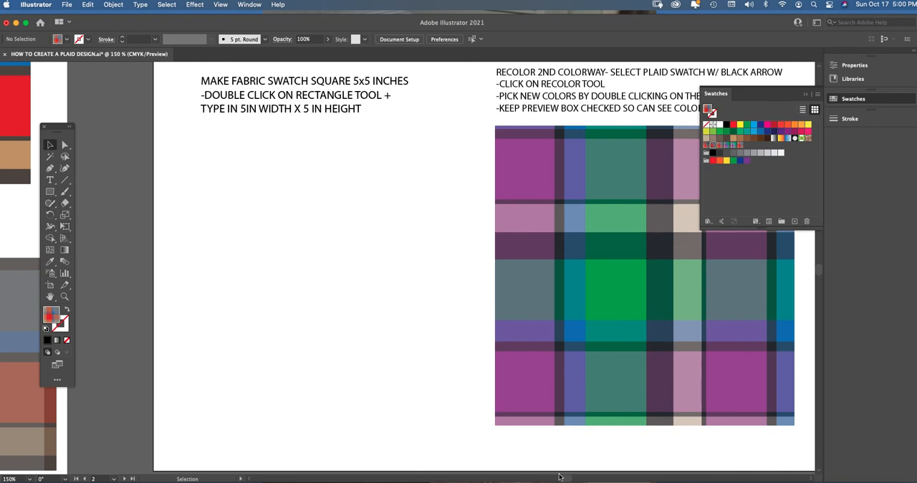
# Move the toolbar farther from the blank swatch area and activate the Rectangle tool.
pyautogui.moveTo(567, 479); pyautogui.dragTo(556, 479)
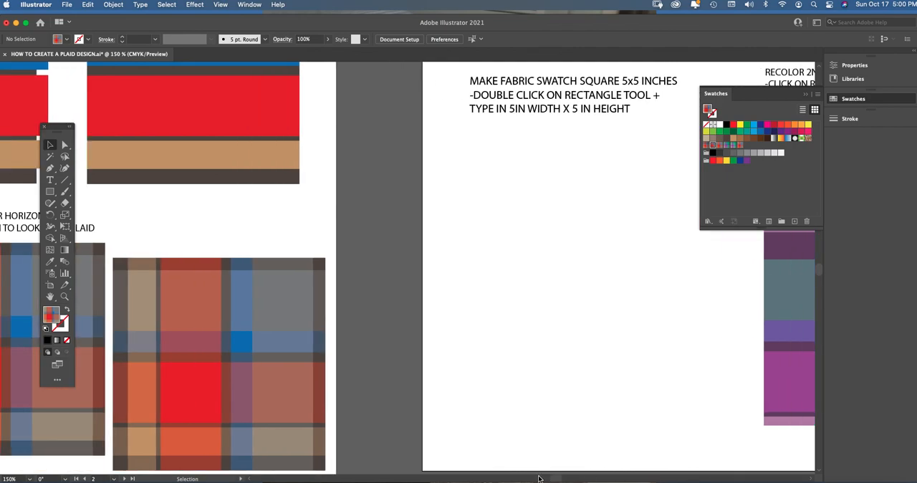
pyautogui.moveTo(558, 479); pyautogui.dragTo(564, 478)
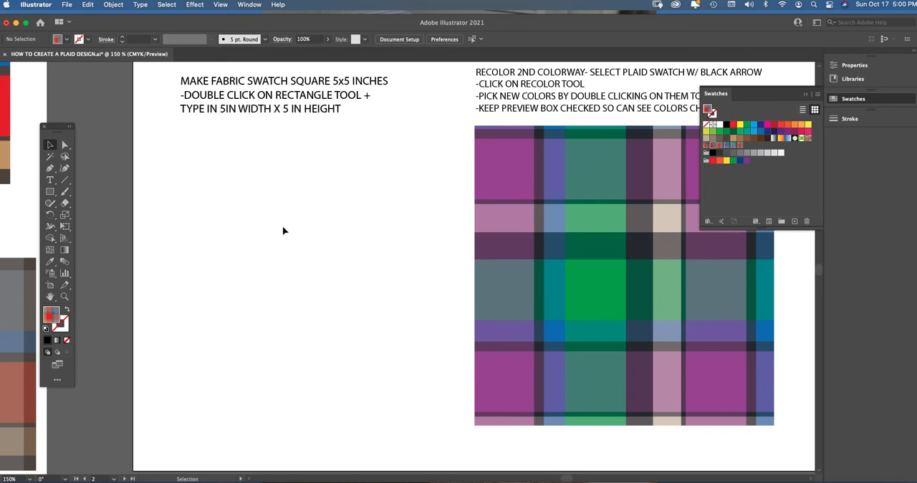
pyautogui.moveTo(57, 129); pyautogui.dragTo(49, 115)
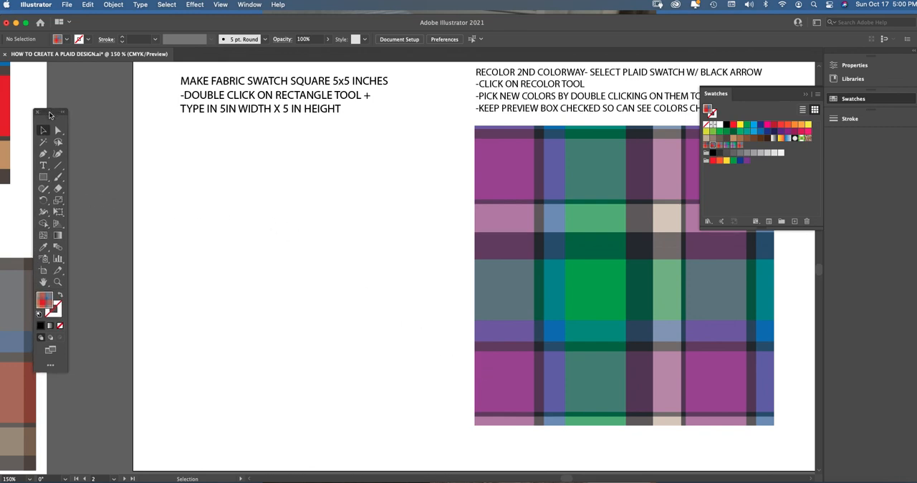
pyautogui.click(44, 179)
pyautogui.click(44, 178)
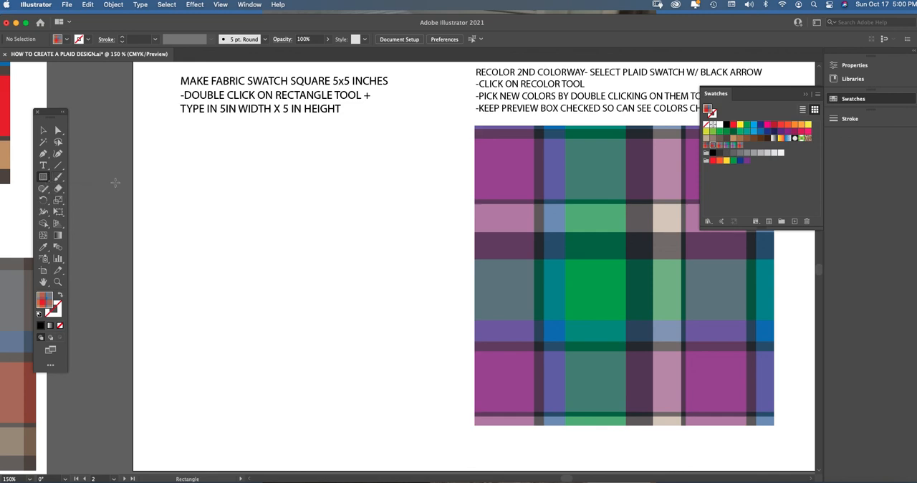
# Create a rectangle 5 in wide by 5 in high in the blank area below the fabric swatch instructions.
pyautogui.click(236, 183)
pyautogui.moveTo(511, 228); pyautogui.dragTo(322, 216)
pyautogui.click(294, 254)
pyautogui.click(250, 201)
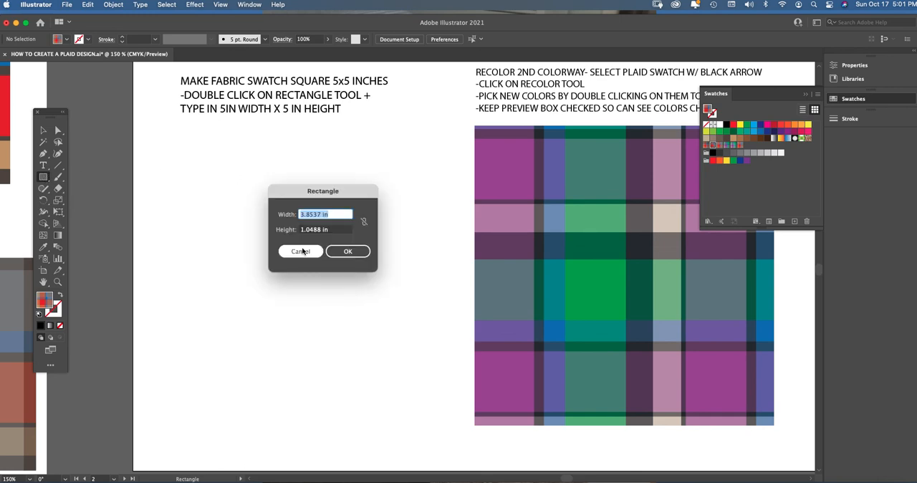
pyautogui.moveTo(324, 195); pyautogui.dragTo(315, 188)
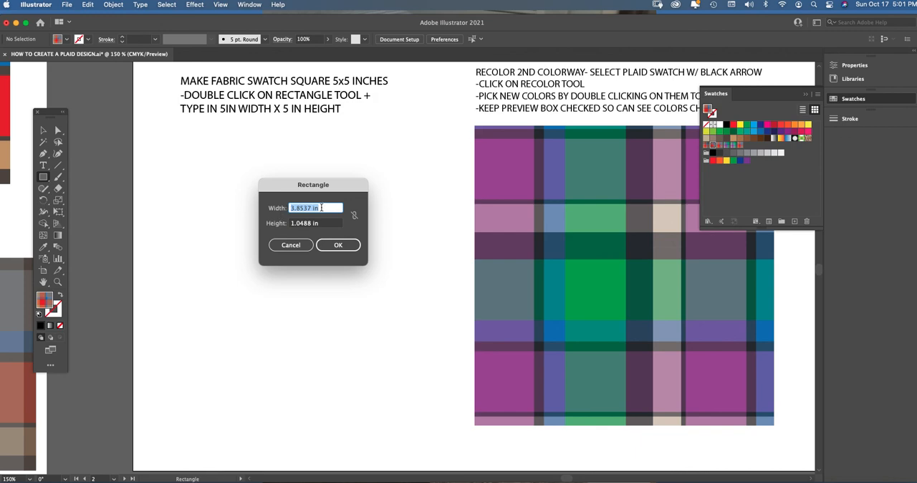
pyautogui.moveTo(321, 208); pyautogui.dragTo(280, 205)
pyautogui.write('5 in')
pyautogui.press('Tab')
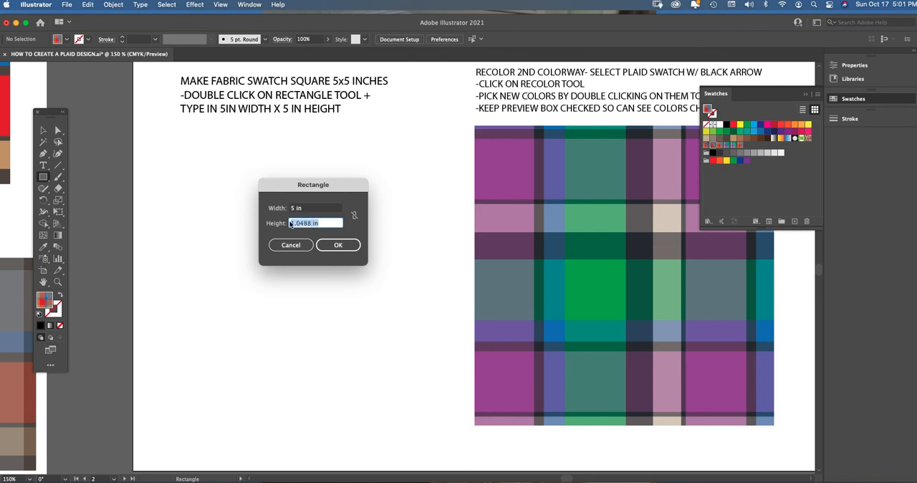
pyautogui.write('5in')
pyautogui.click(338, 245)
# Move the new square directly beneath the fabric swatch instructions and fill it with solid red.
pyautogui.click(43, 130)
pyautogui.moveTo(355, 233); pyautogui.dragTo(260, 162)
pyautogui.click(733, 125)
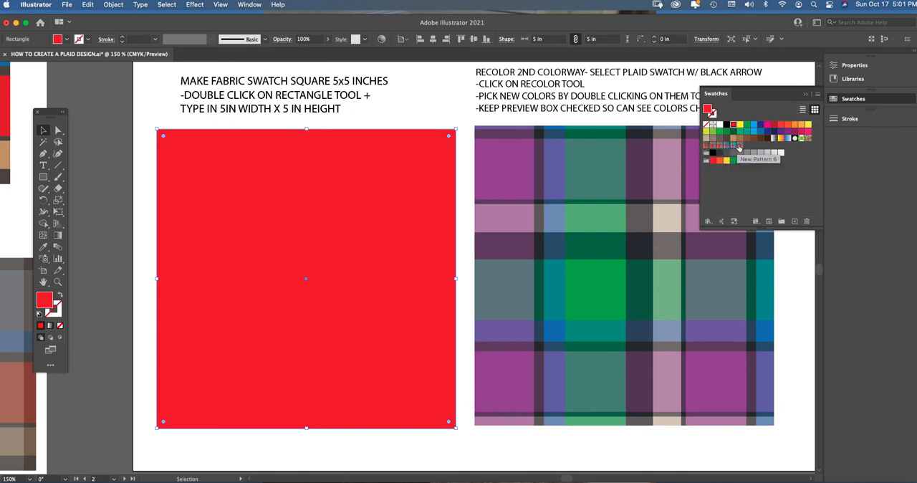
# Fill the square with the New Pattern 6 plaid swatch and nudge it slightly upward beside the purple plaid.
pyautogui.click(739, 145)
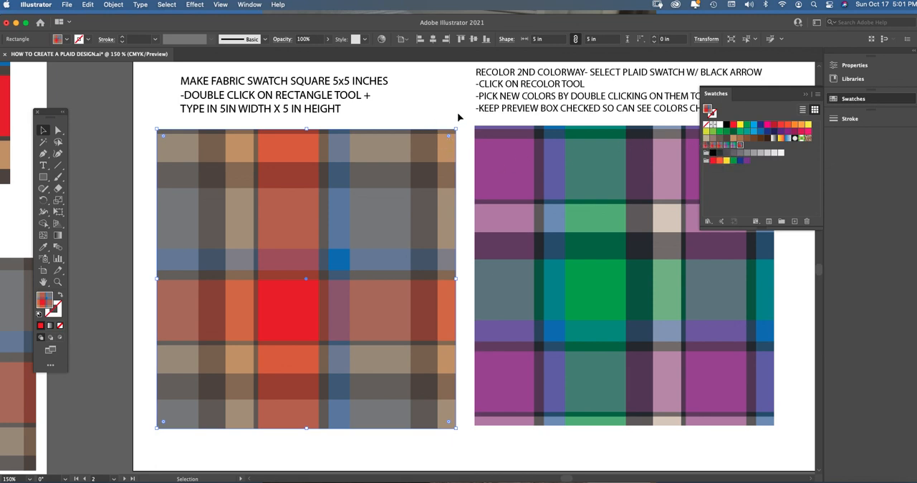
pyautogui.click(370, 126)
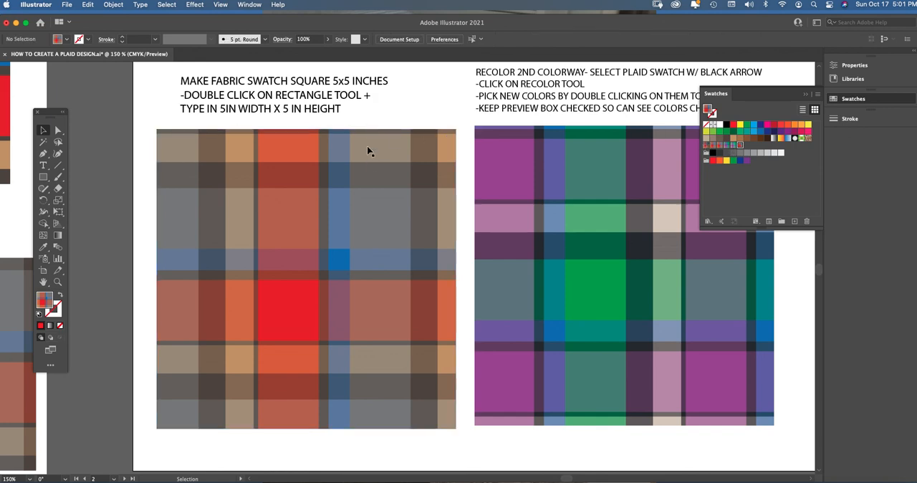
pyautogui.click(357, 207)
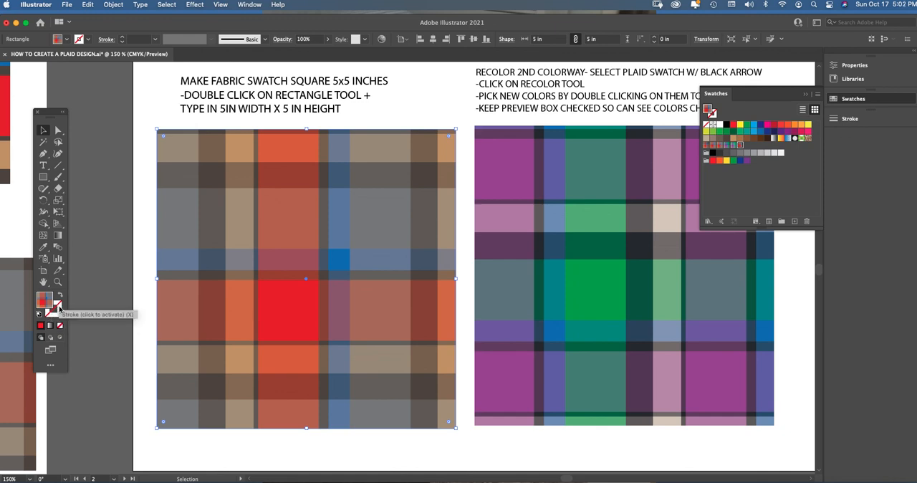
pyautogui.click(147, 216)
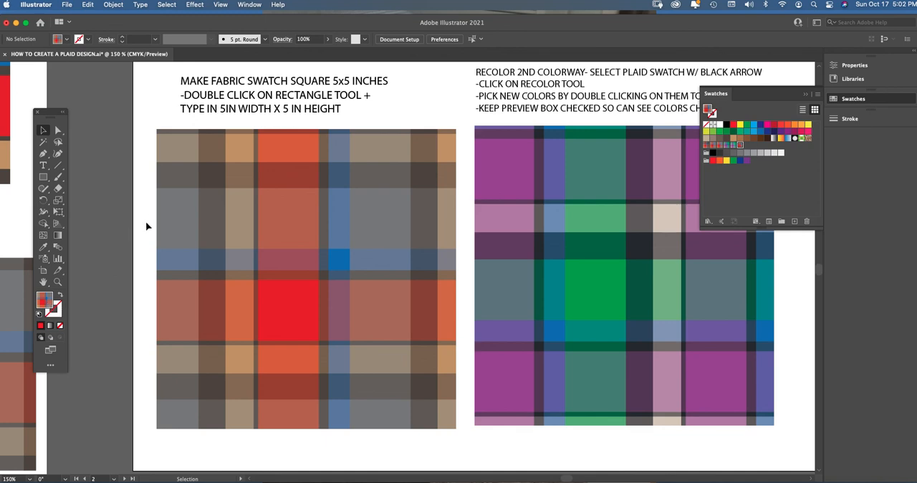
pyautogui.moveTo(249, 208); pyautogui.dragTo(251, 206)
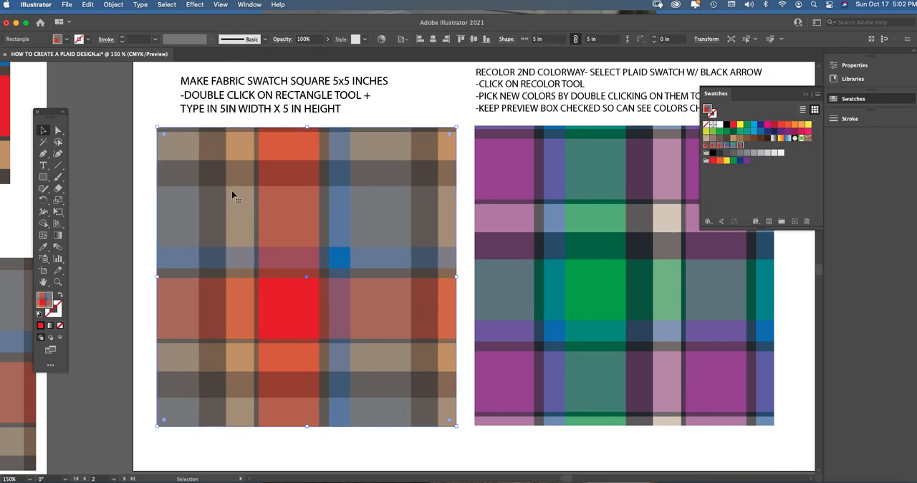